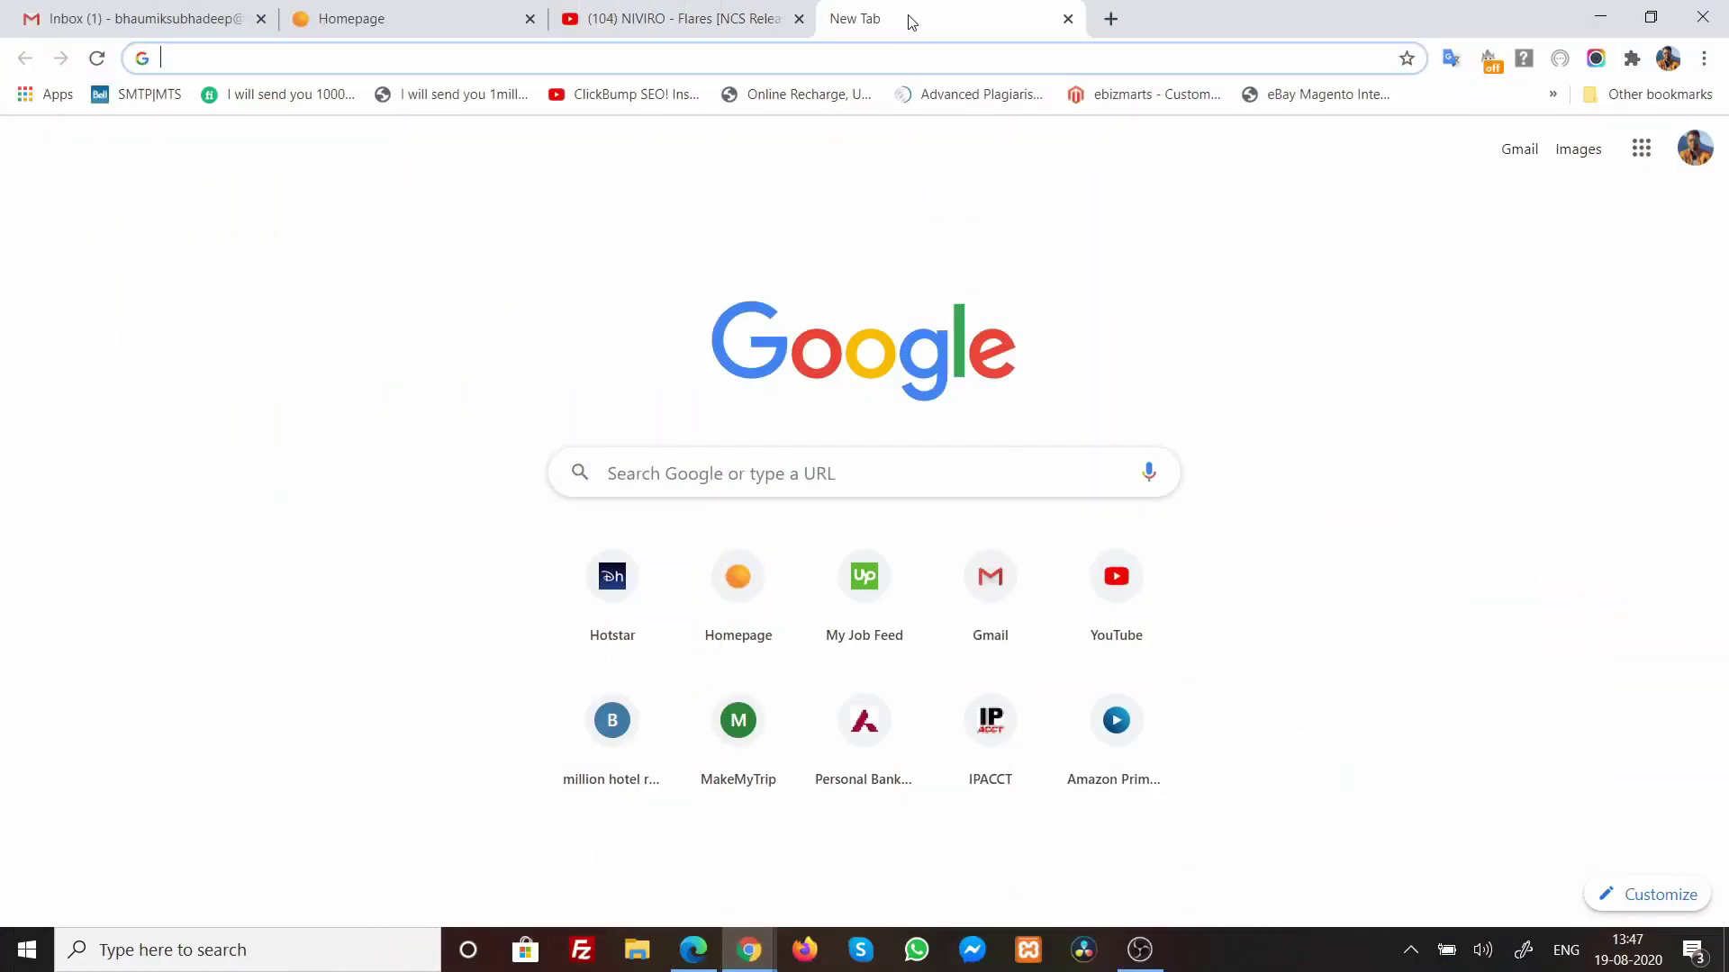
Step: Search Google for 'alexa amazon' and open the Amazon Alexa - Amazon.com result
click(608, 63)
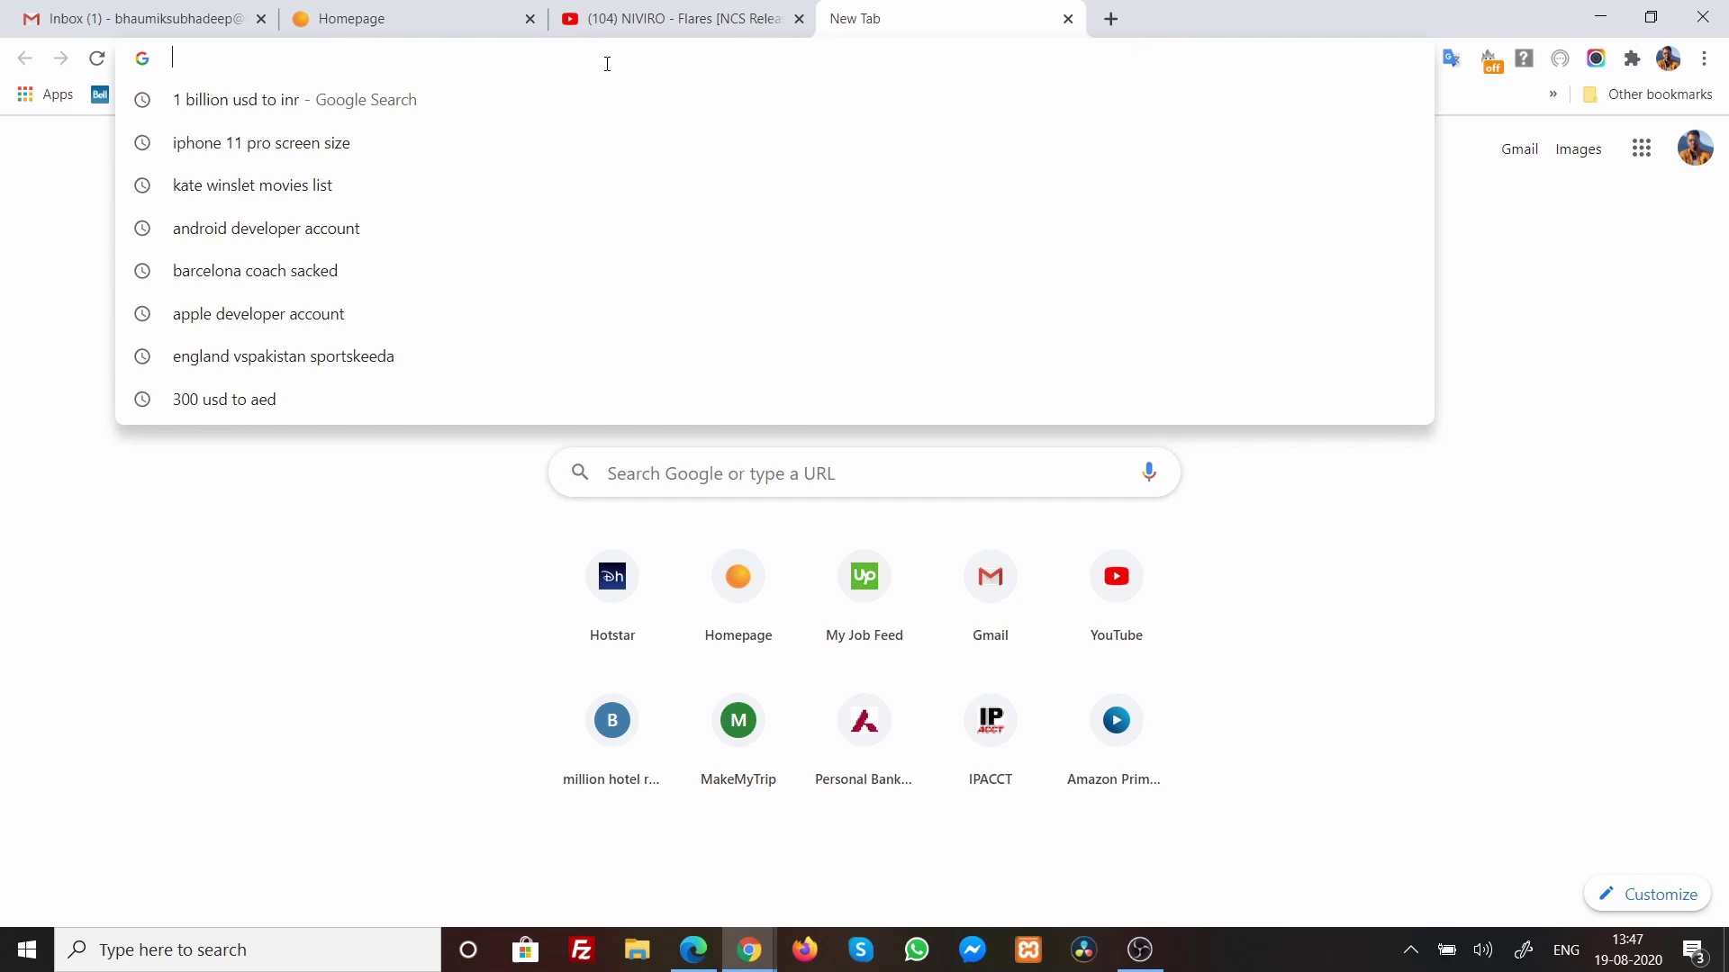
text(alexa am)
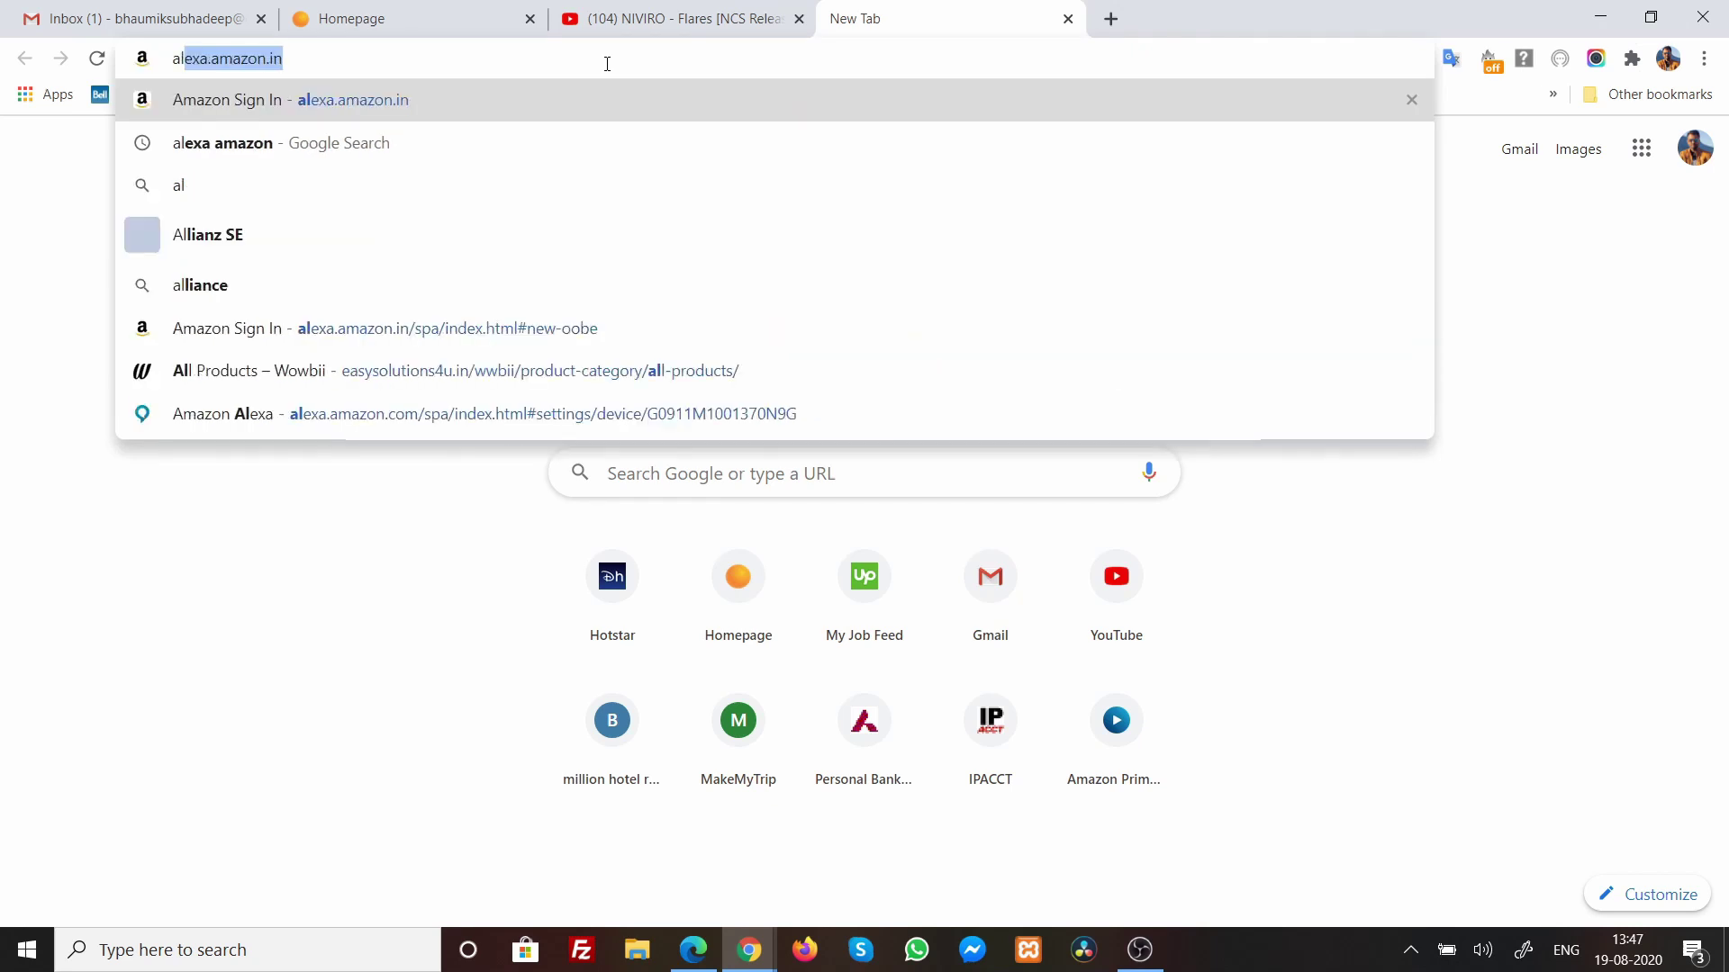
text(azon)
key(Return)
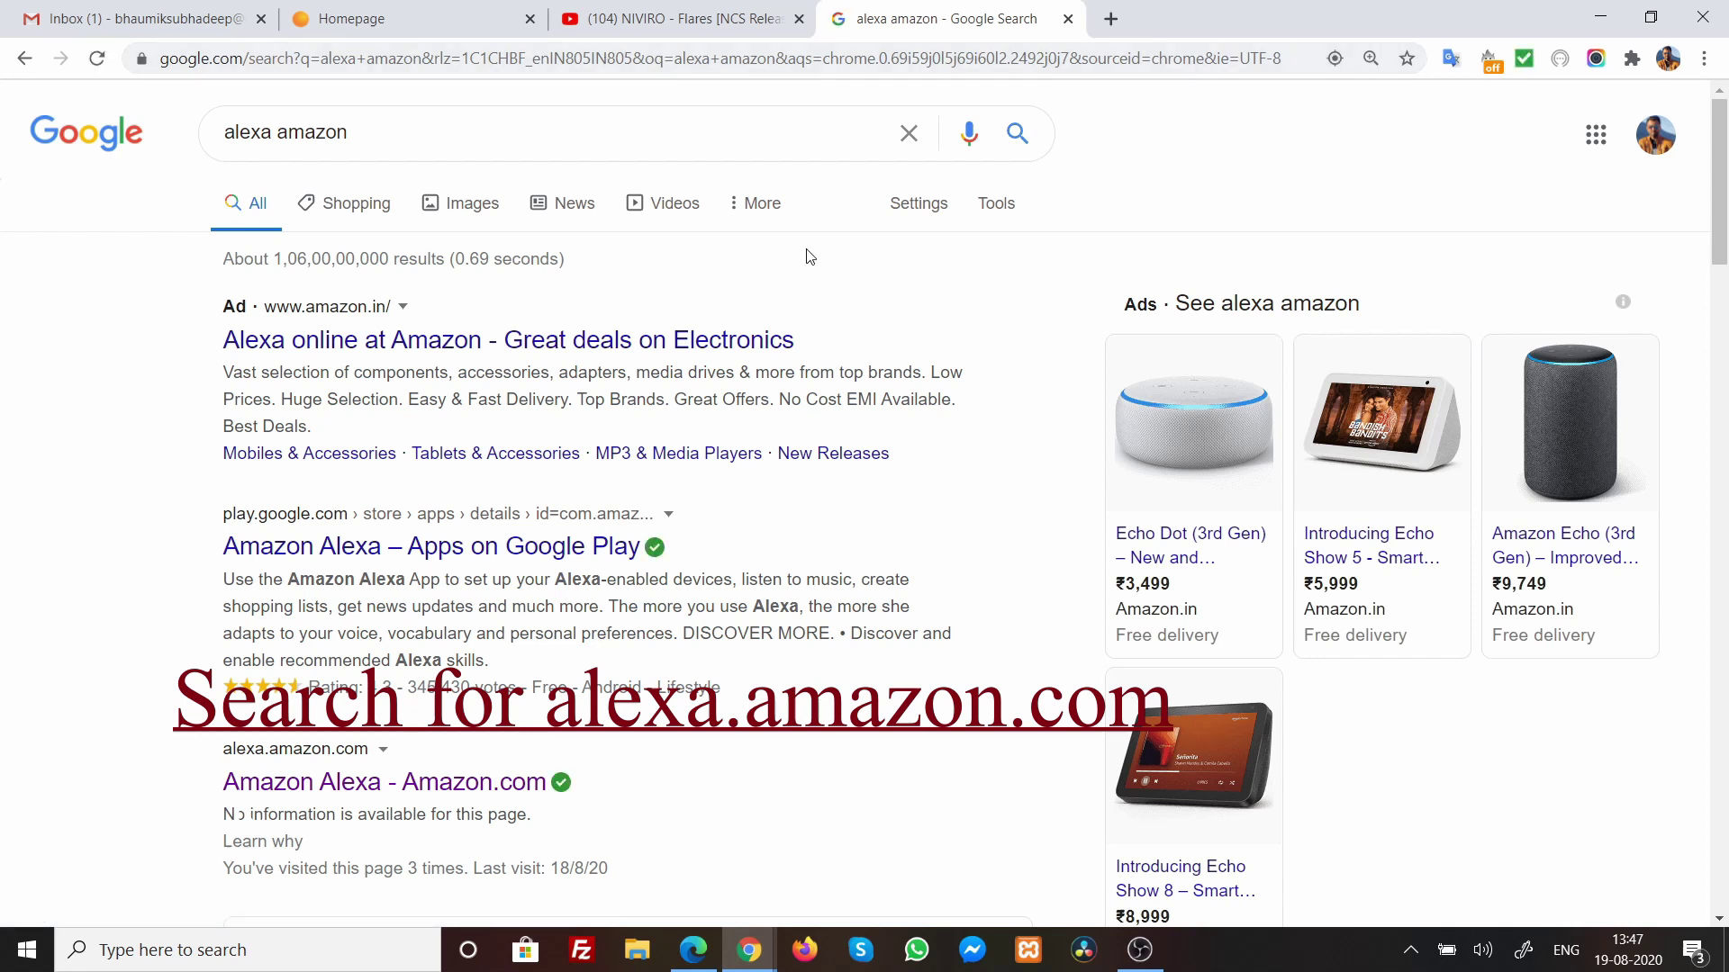
scroll(810, 258, down, 1)
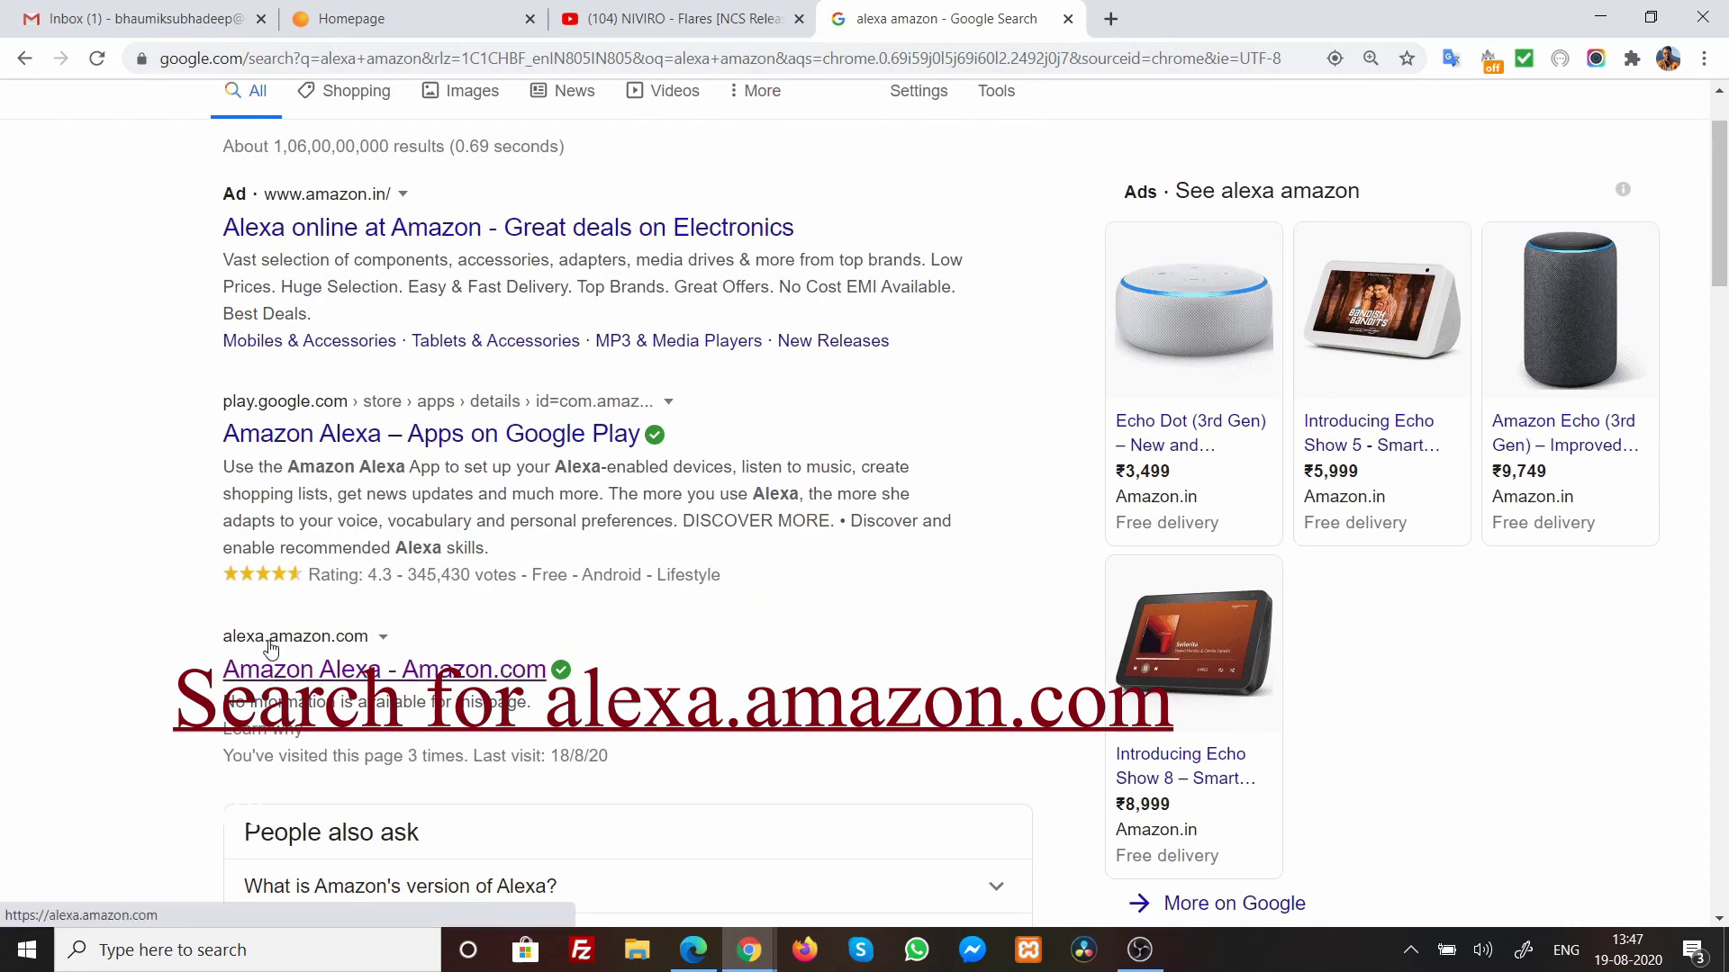
click(342, 678)
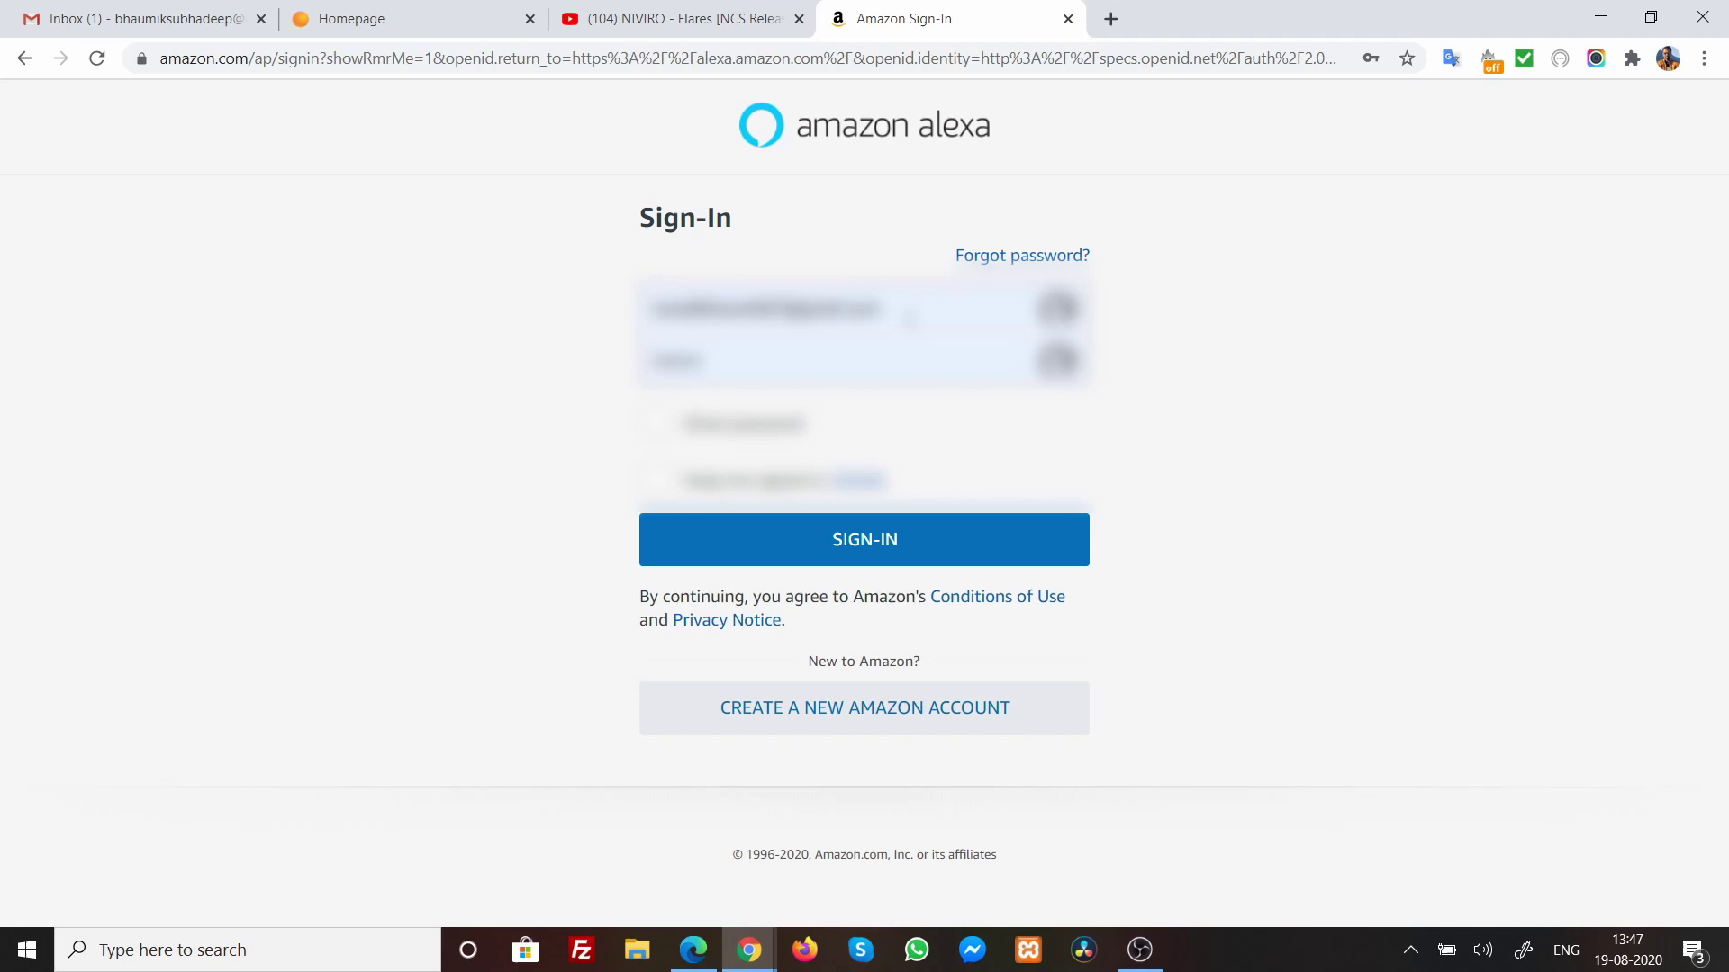
click(798, 343)
key(Return)
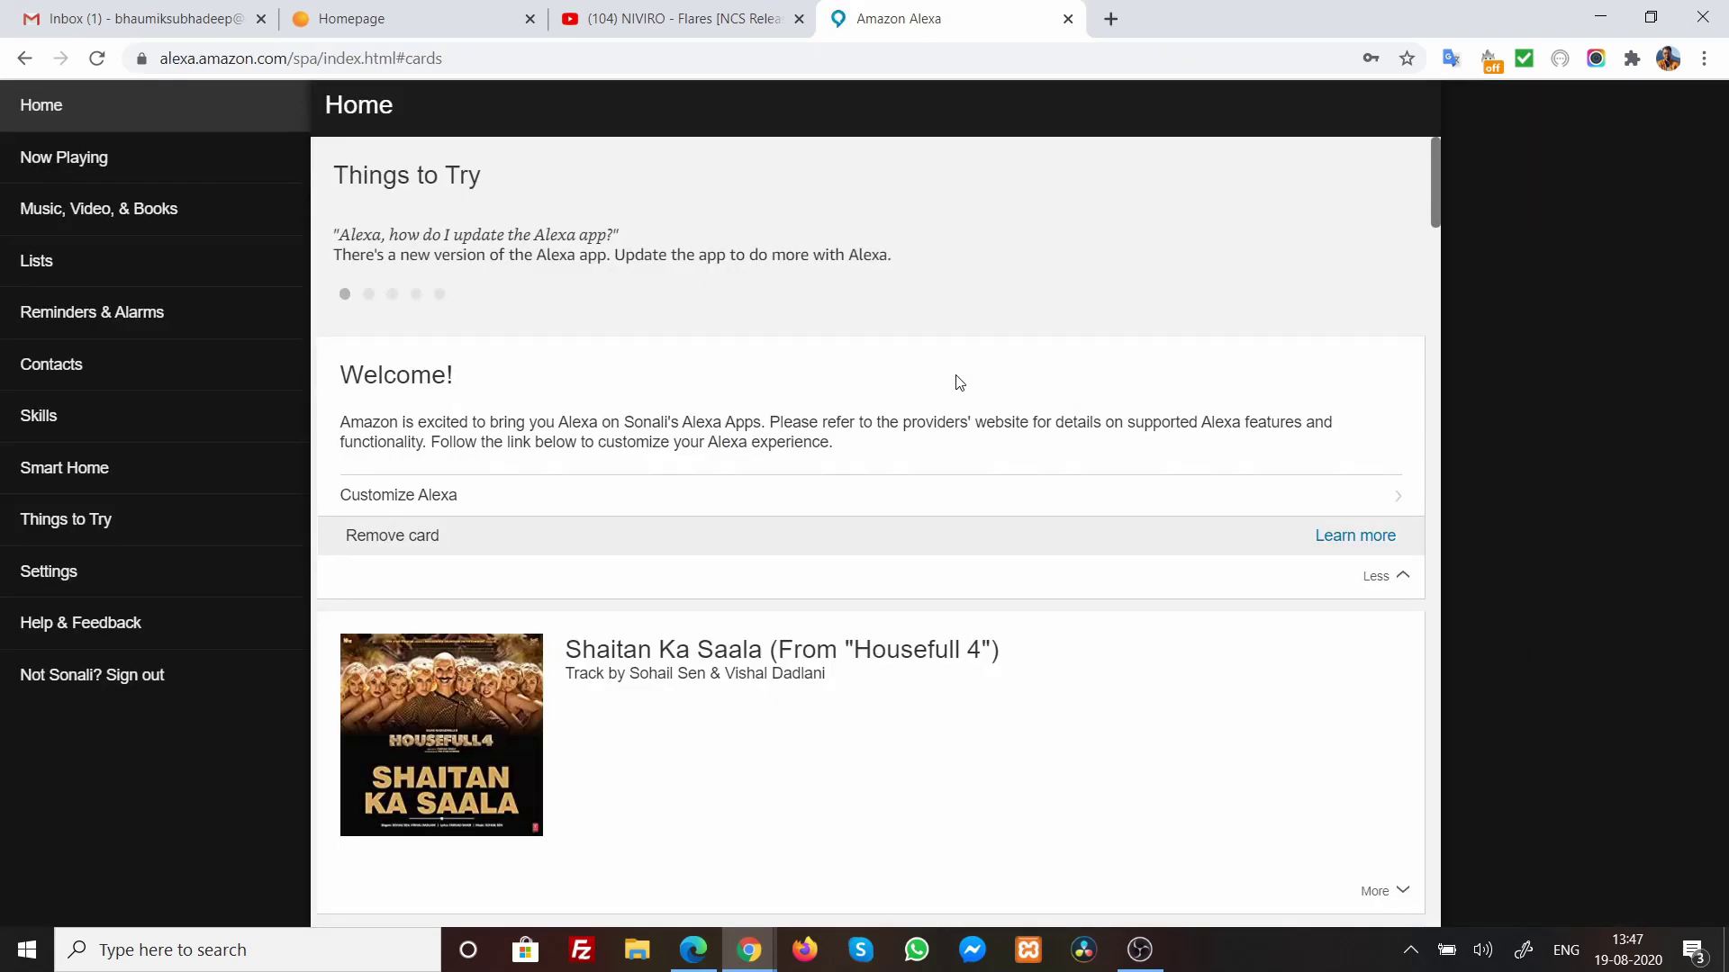
click(62, 575)
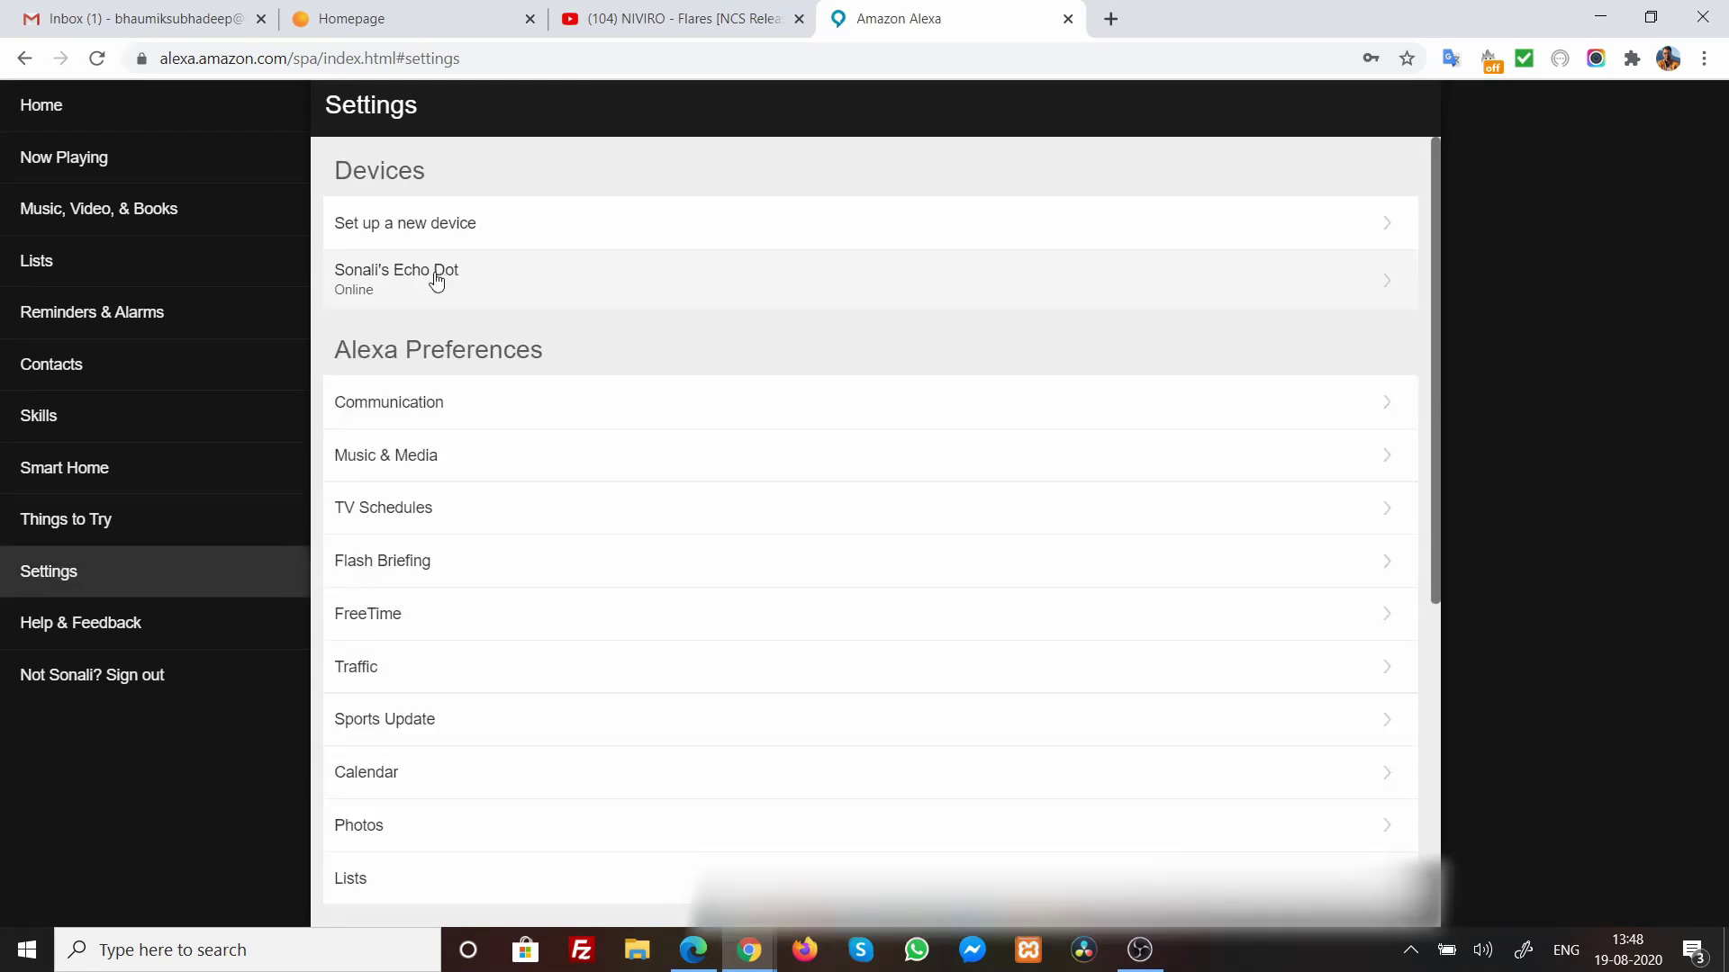
click(437, 280)
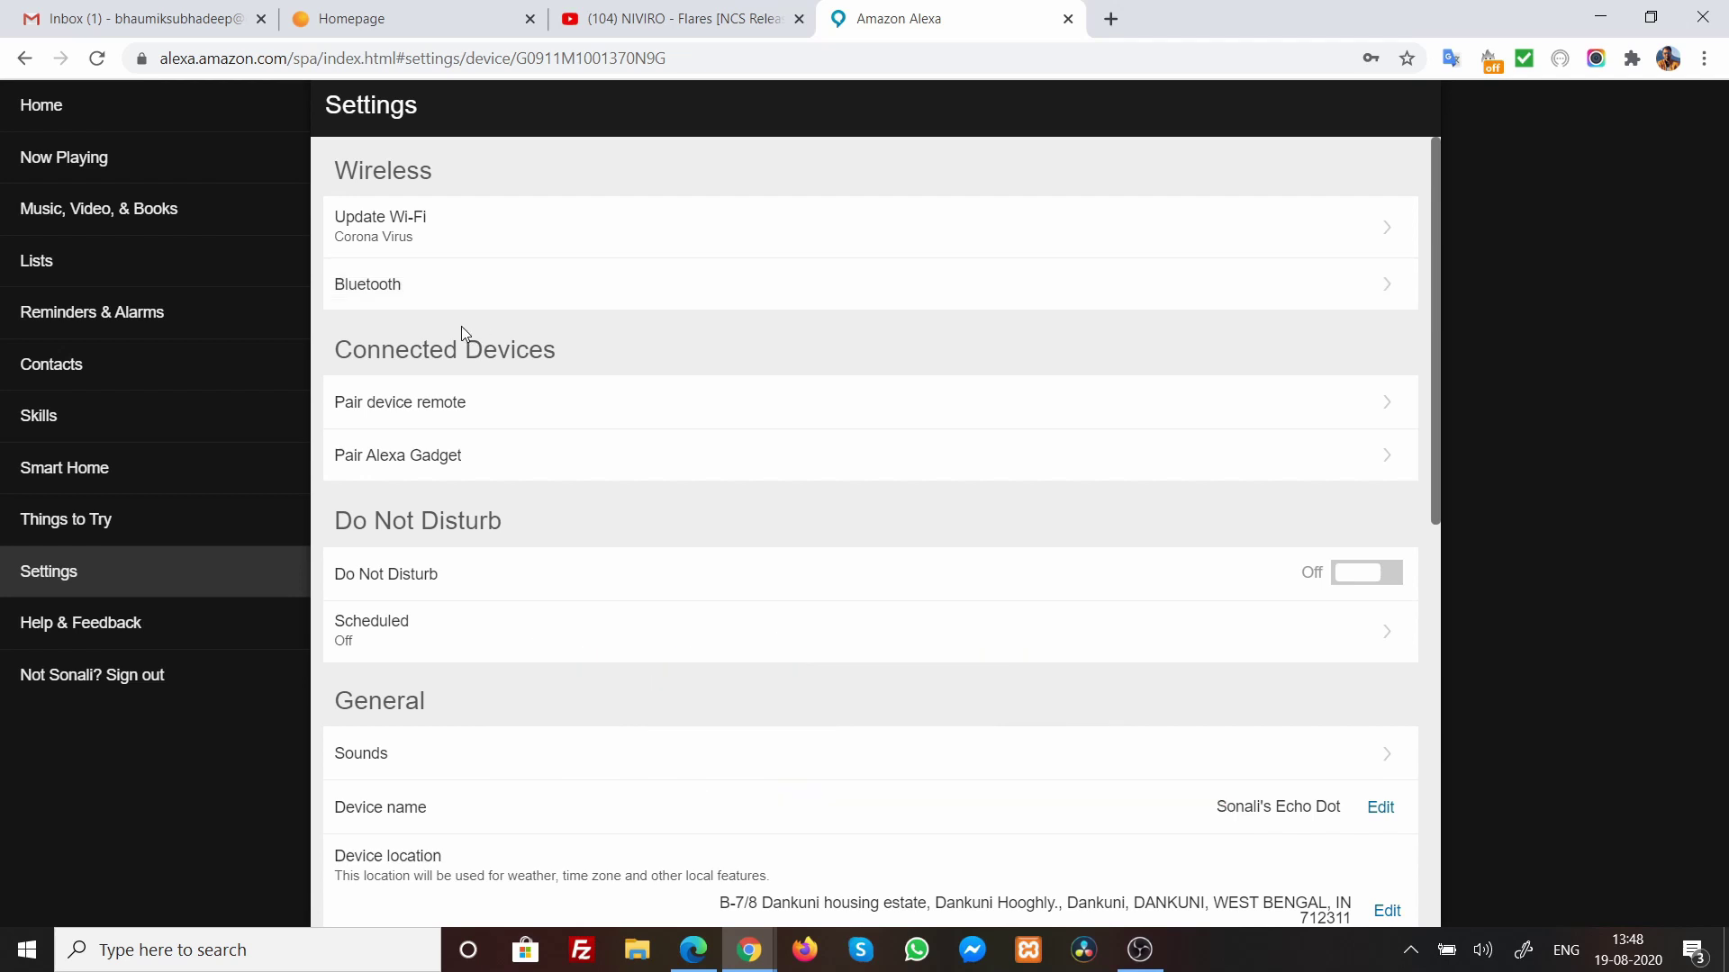
Step: Start Pair Alexa Gadget, then open Windows Bluetooth settings via the tray's Add a Bluetooth Device
click(442, 467)
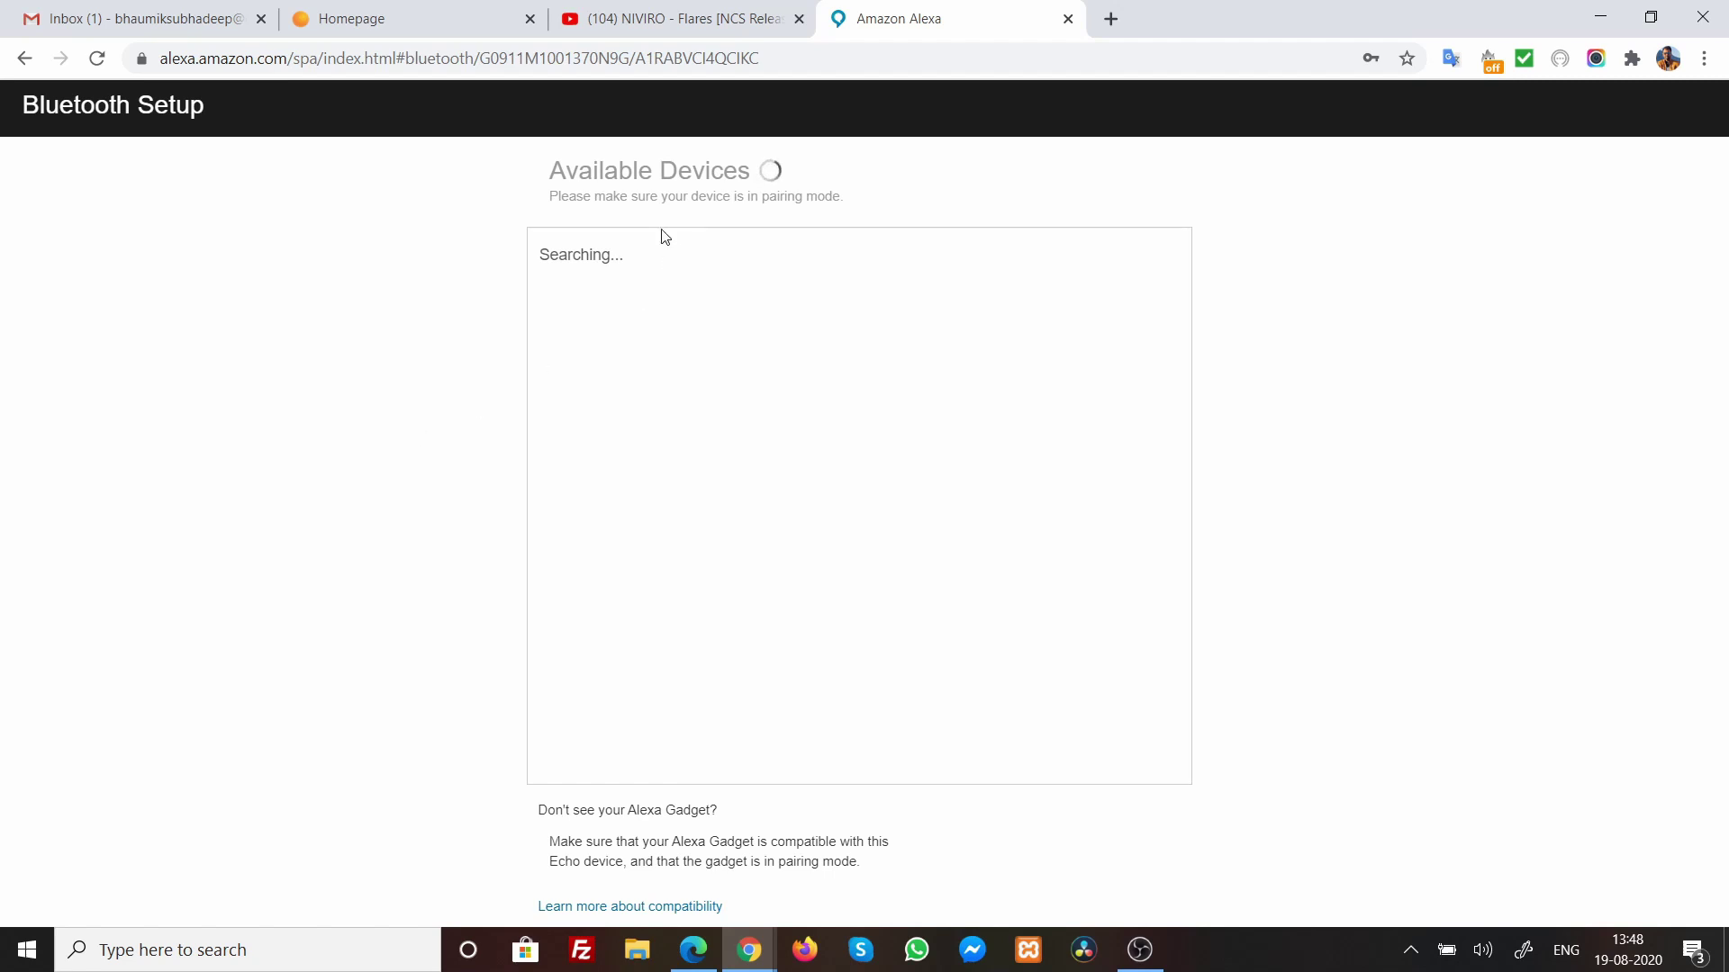
click(1411, 950)
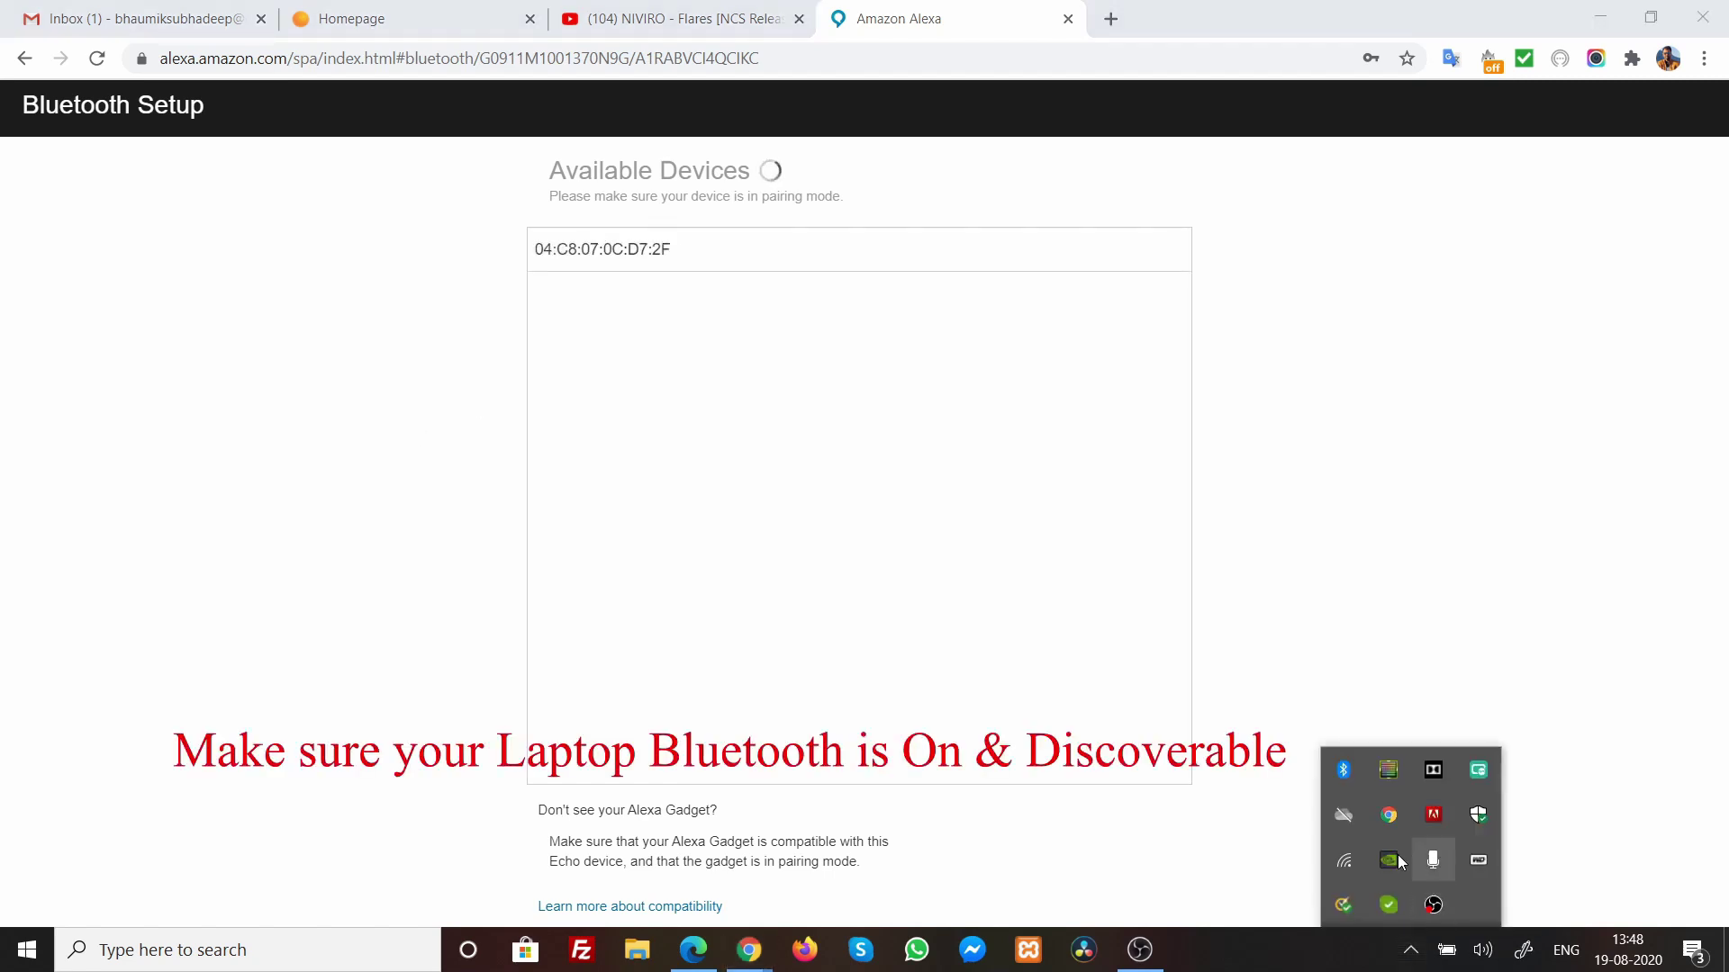
right_click(1345, 772)
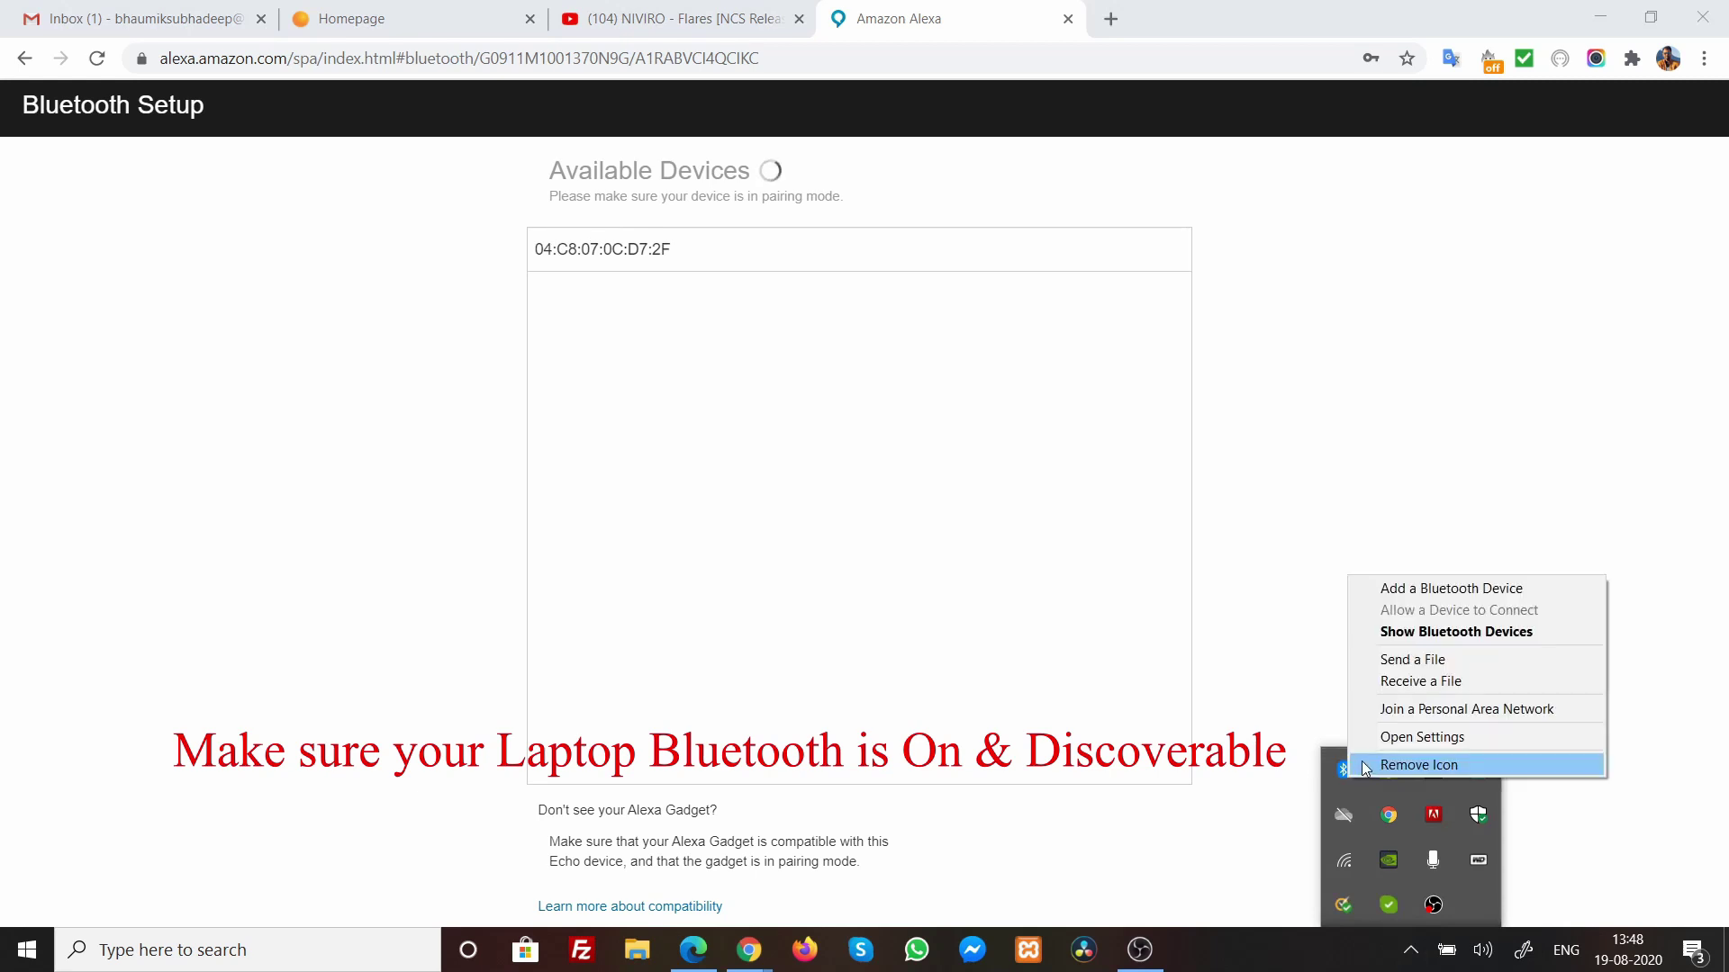
click(1473, 597)
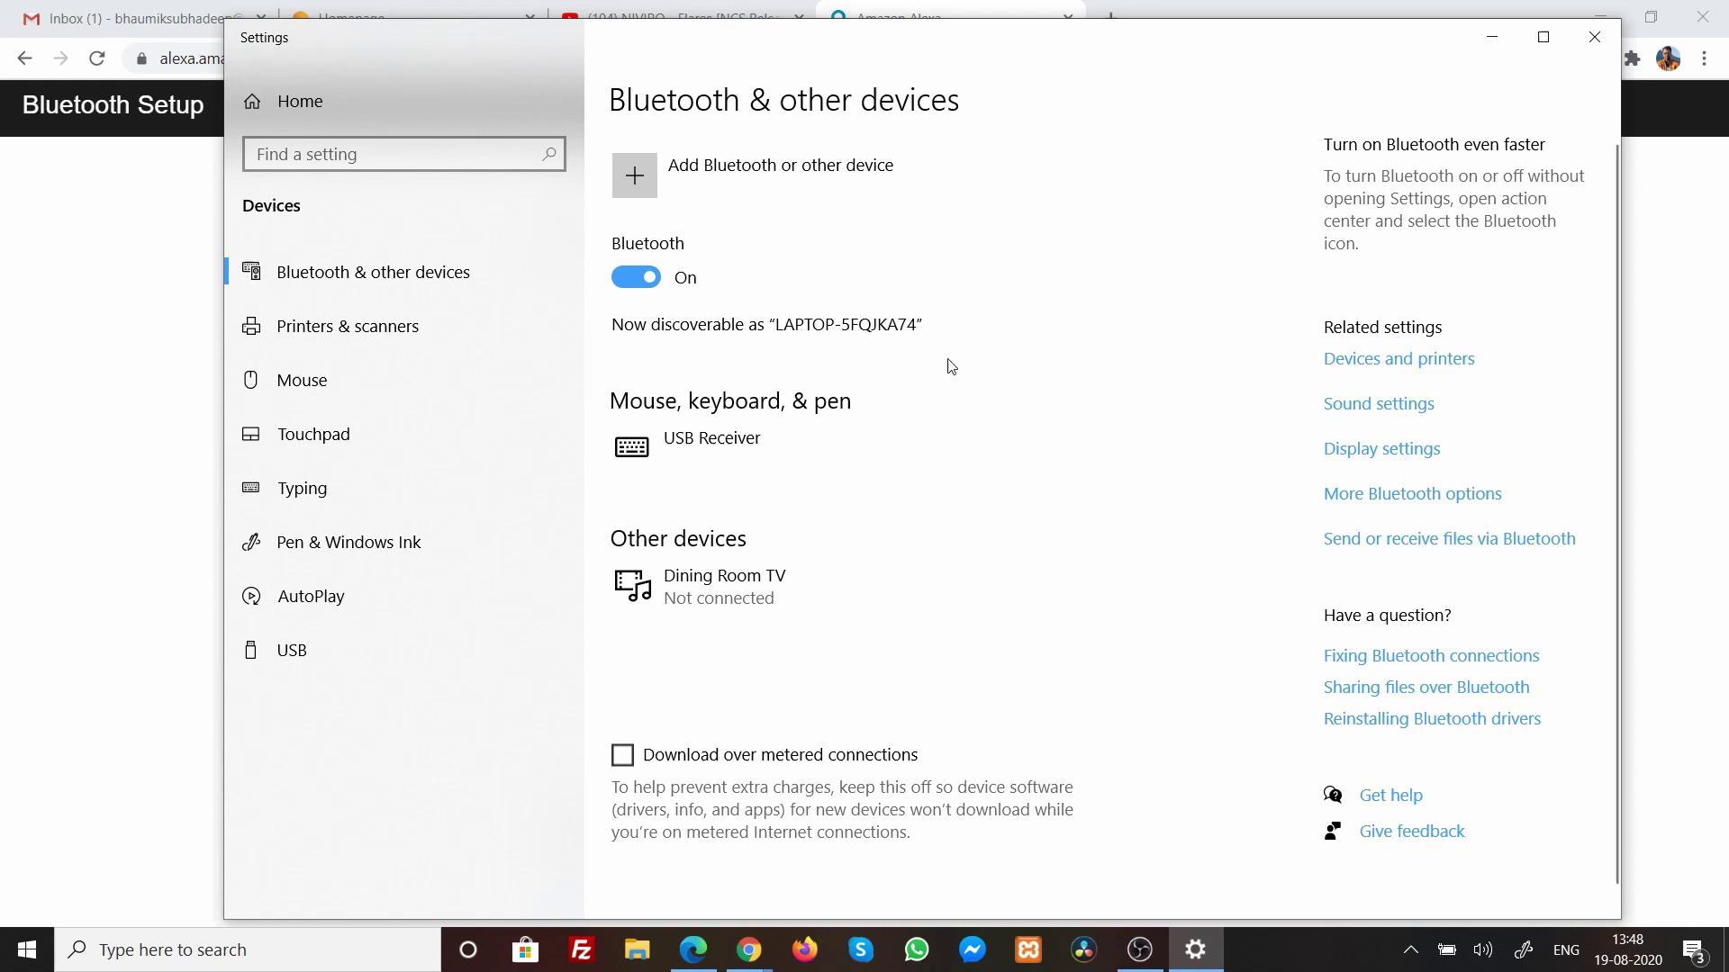
Step: Move the Settings window aside and pick LAPTOP-5FQJKA74 from Alexa's Available Devices list
click(1493, 40)
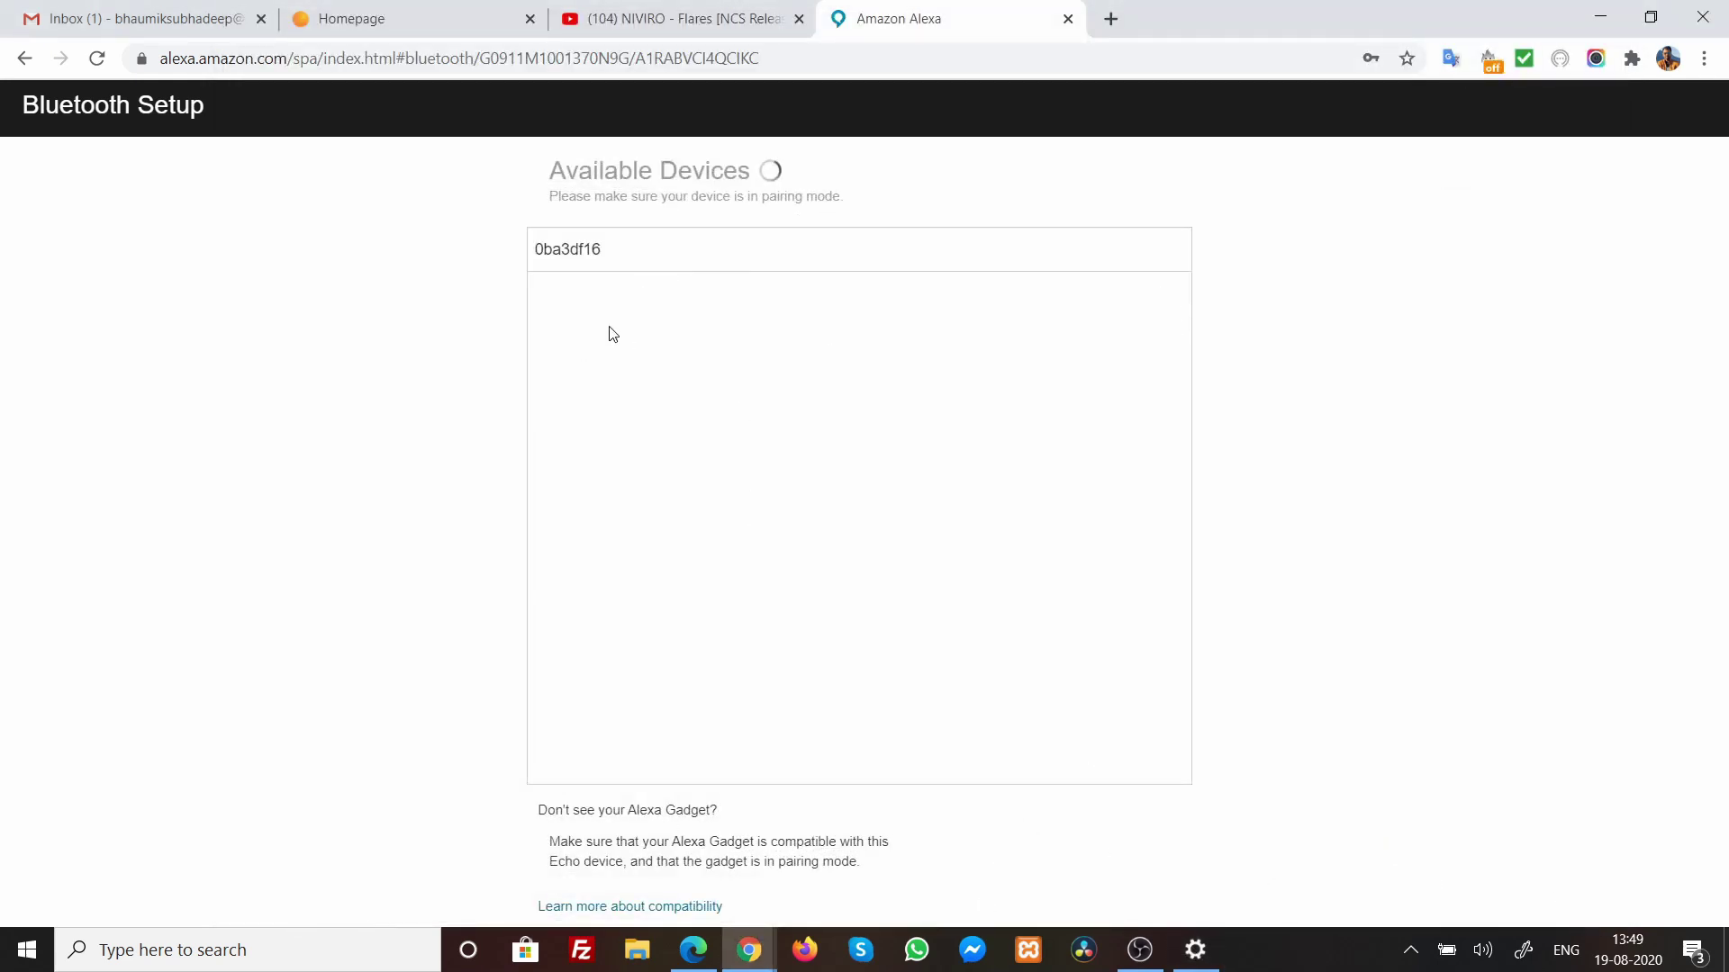
key(alt+Tab)
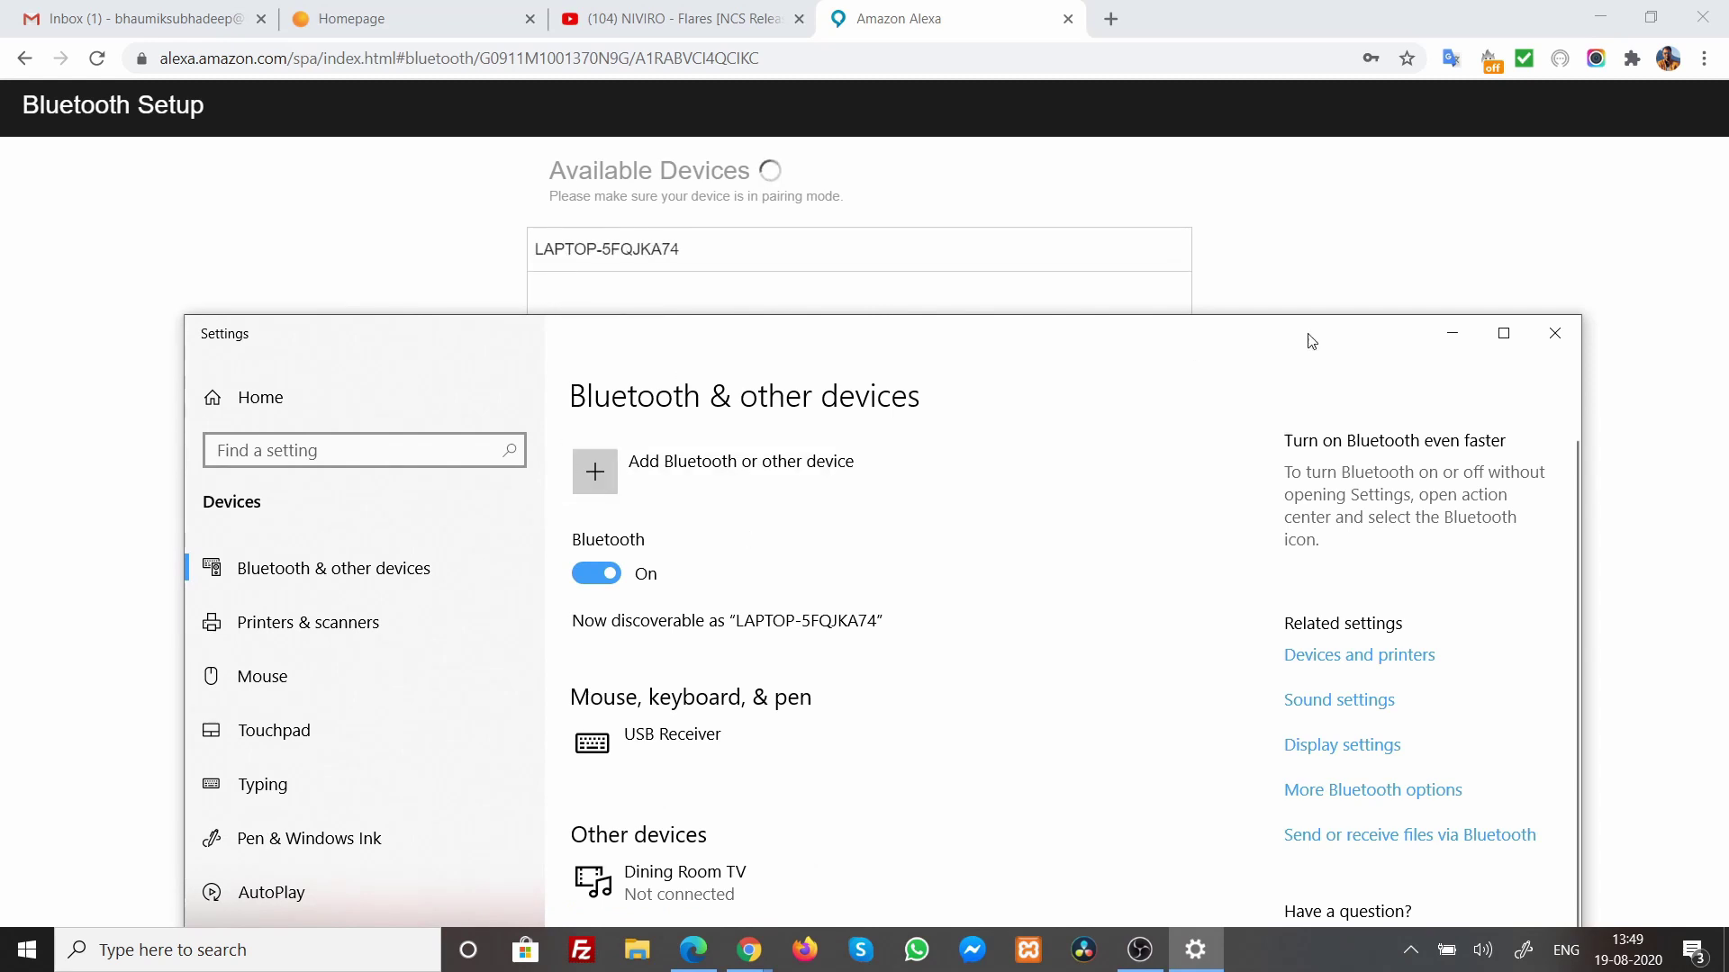
drag(1312, 339, 1293, 177)
click(1459, 185)
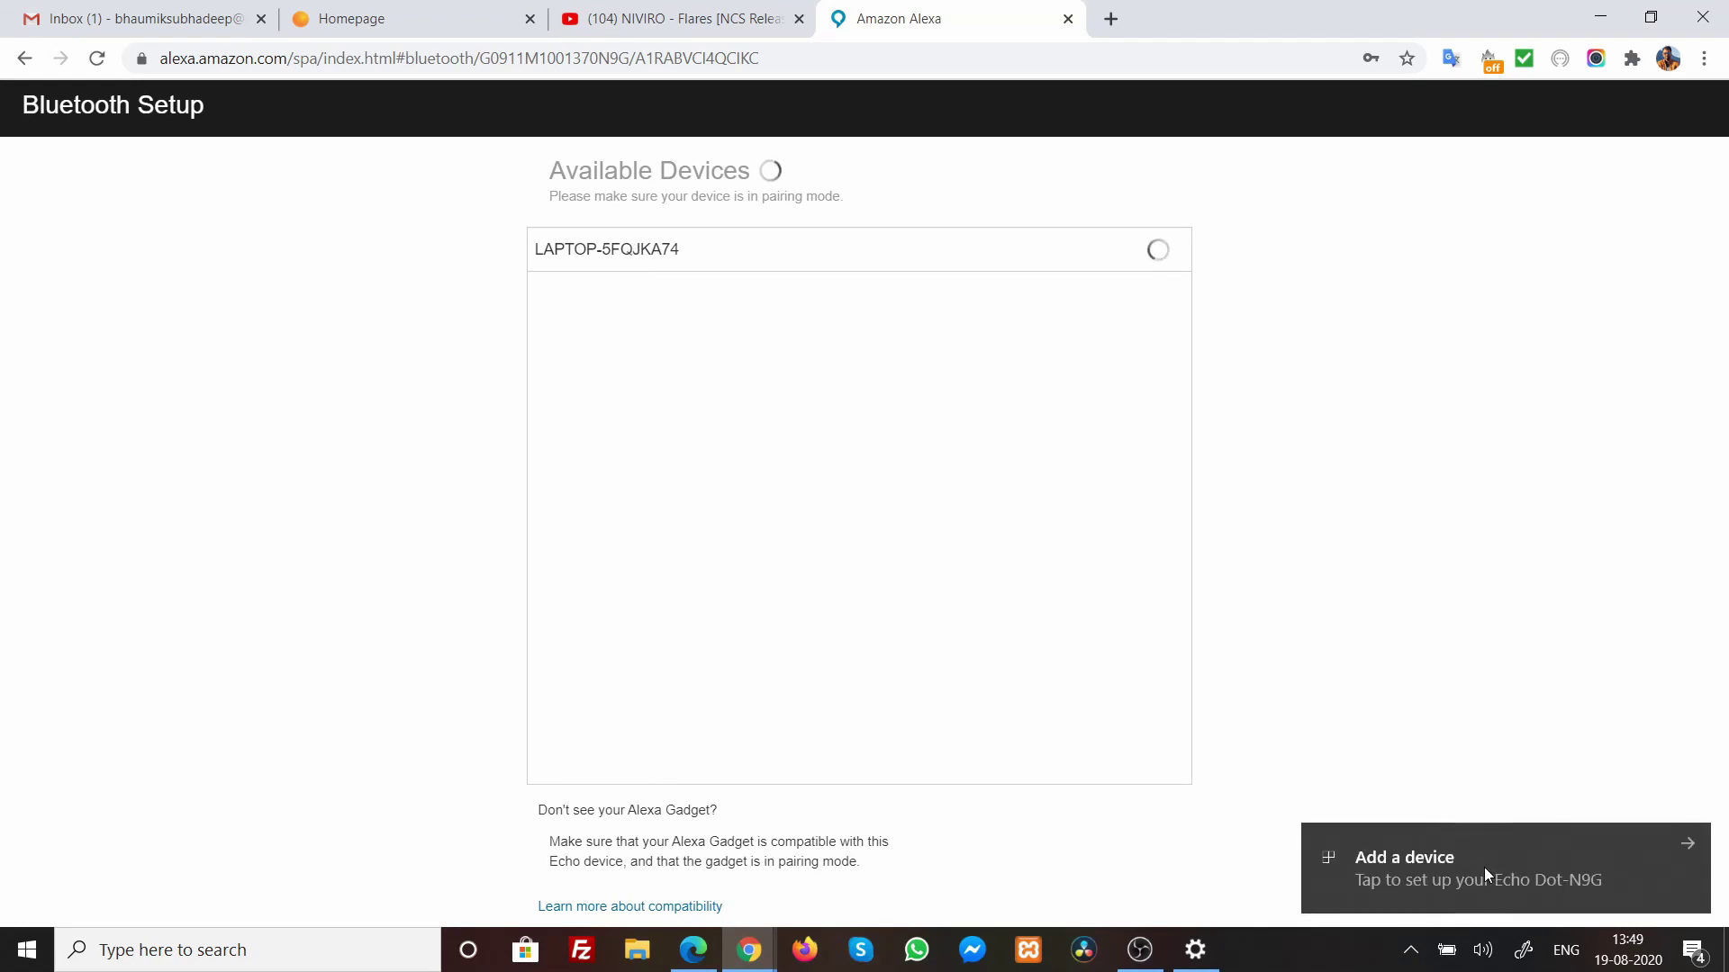
click(1487, 867)
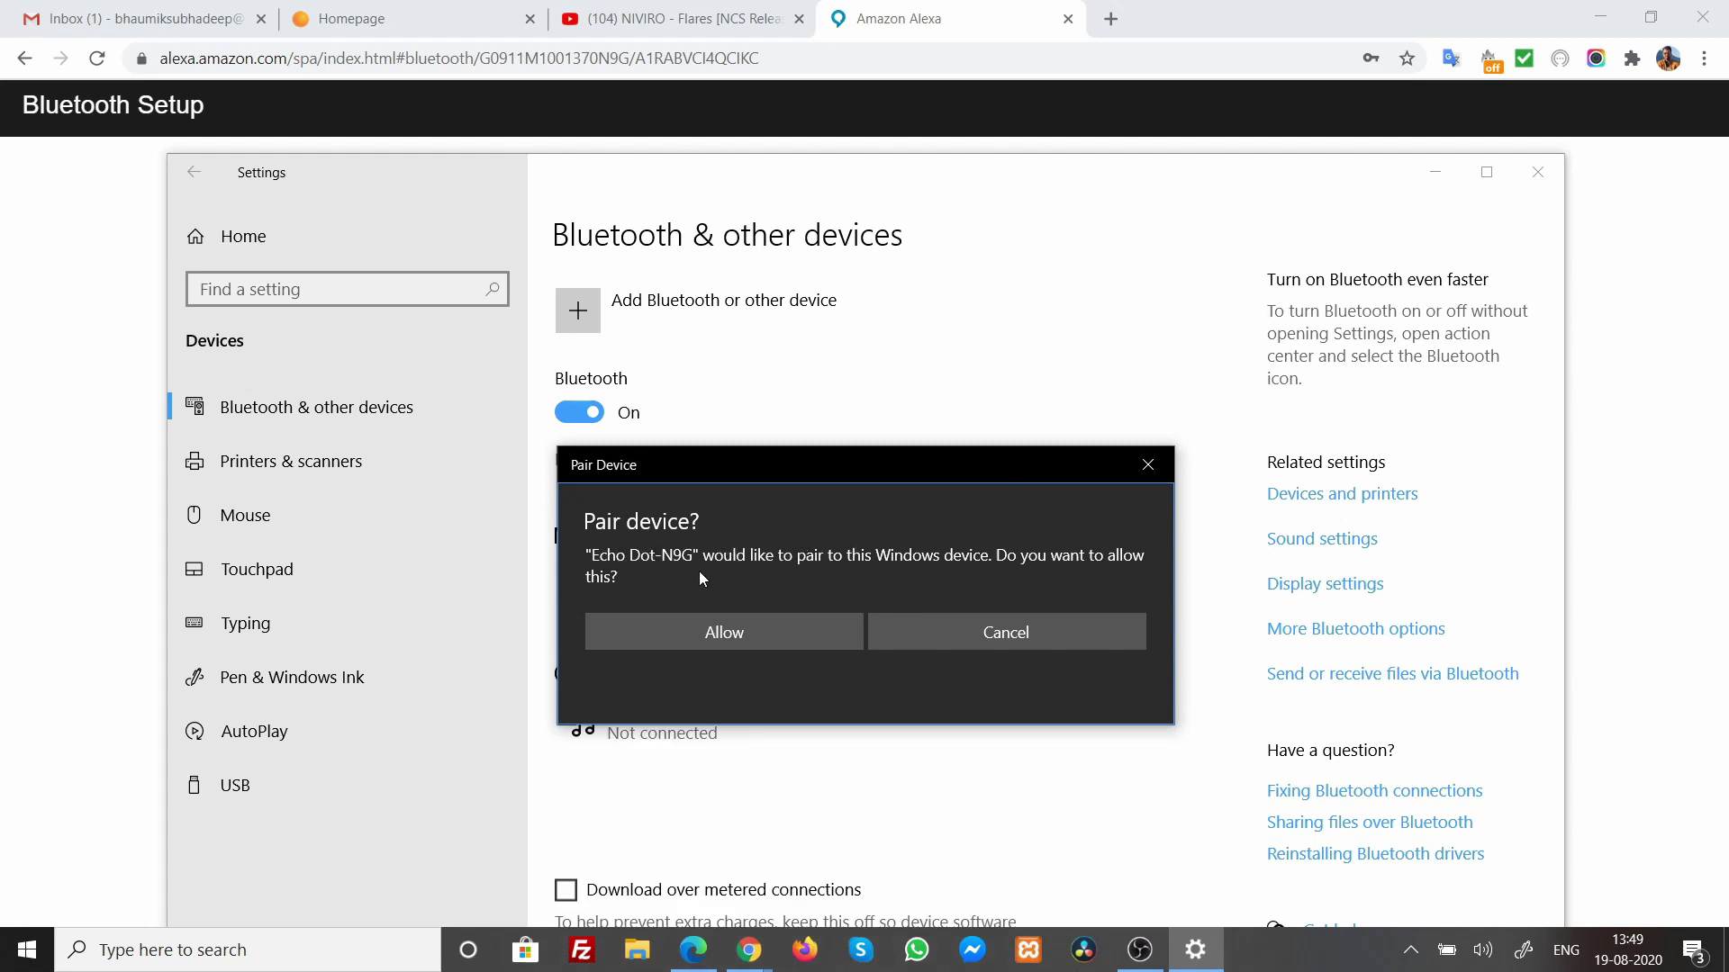
Step: Allow Echo Dot-N9G to pair with the laptop and dismiss the success message
click(702, 629)
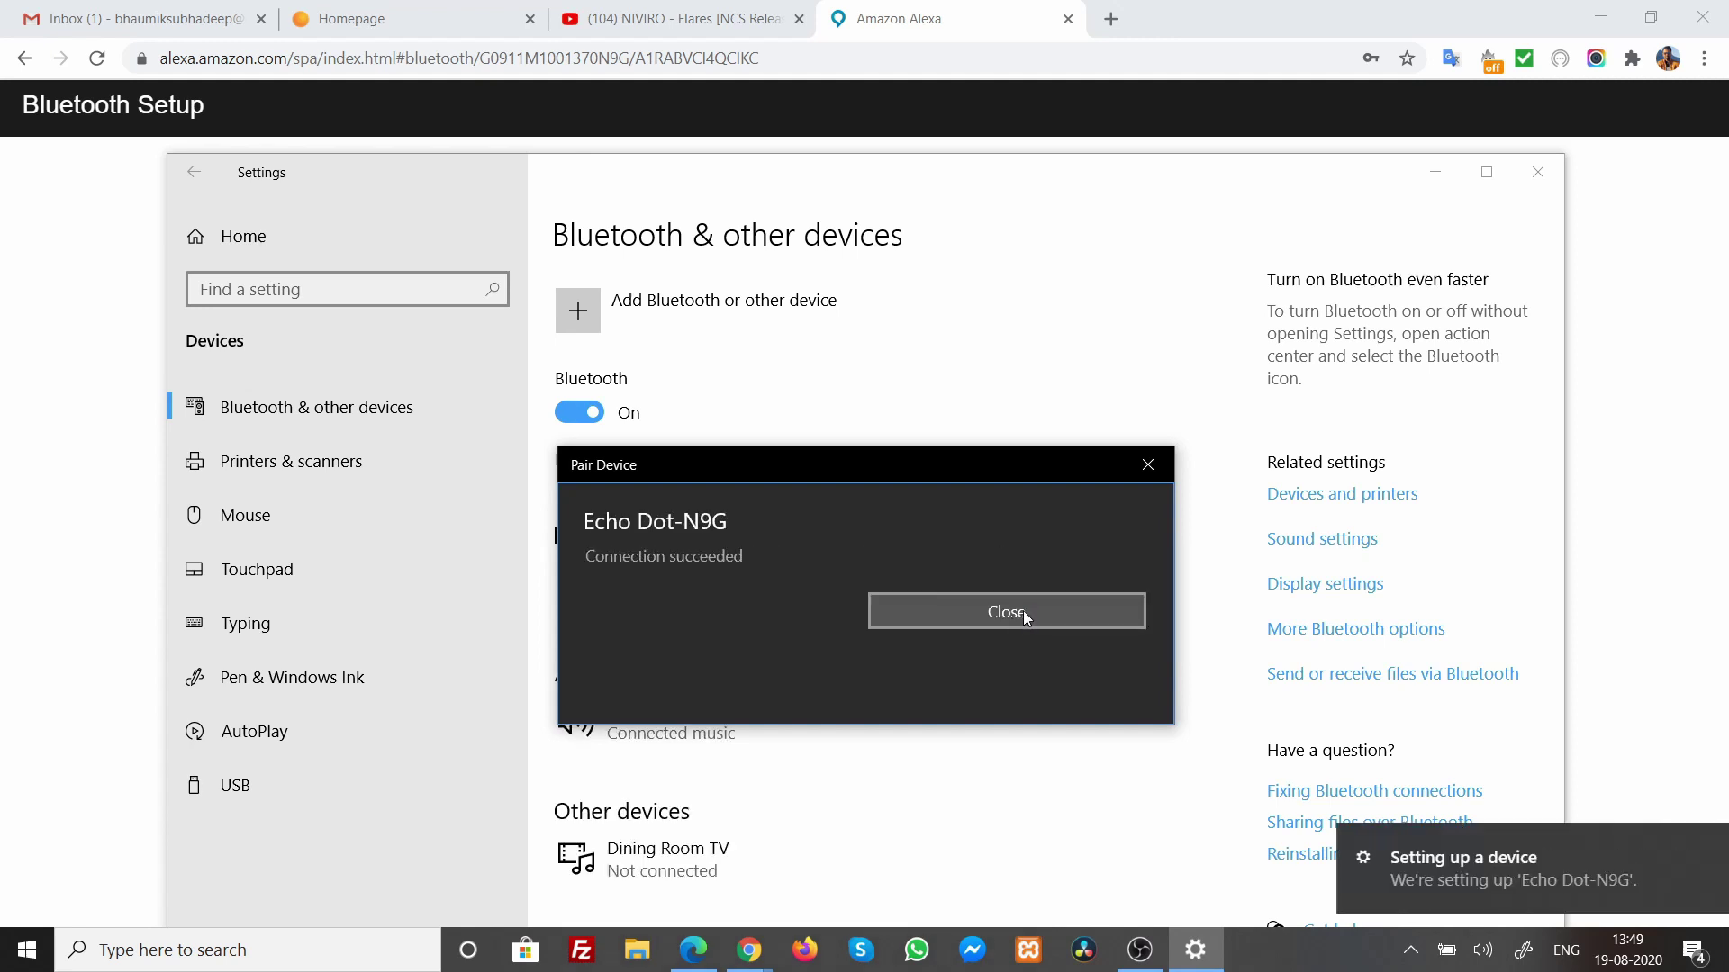
click(1023, 611)
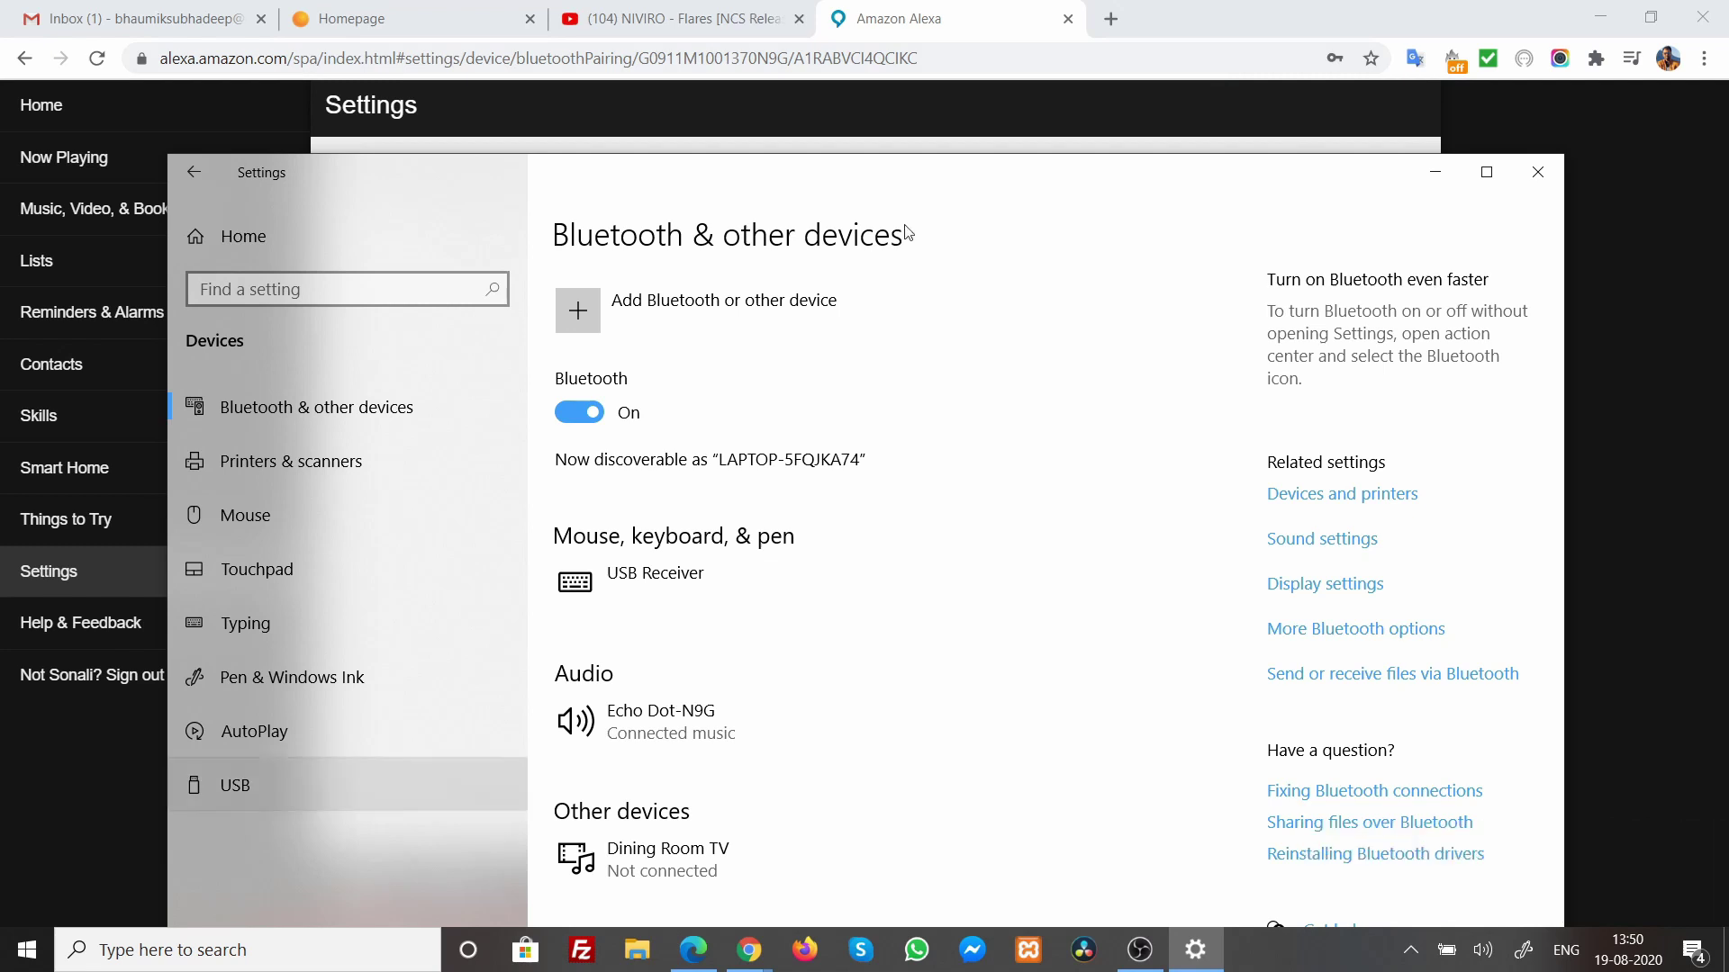
Step: Minimize the Bluetooth settings and play NIVIRO - Flares [NCS Release] on YouTube
click(1435, 172)
click(630, 28)
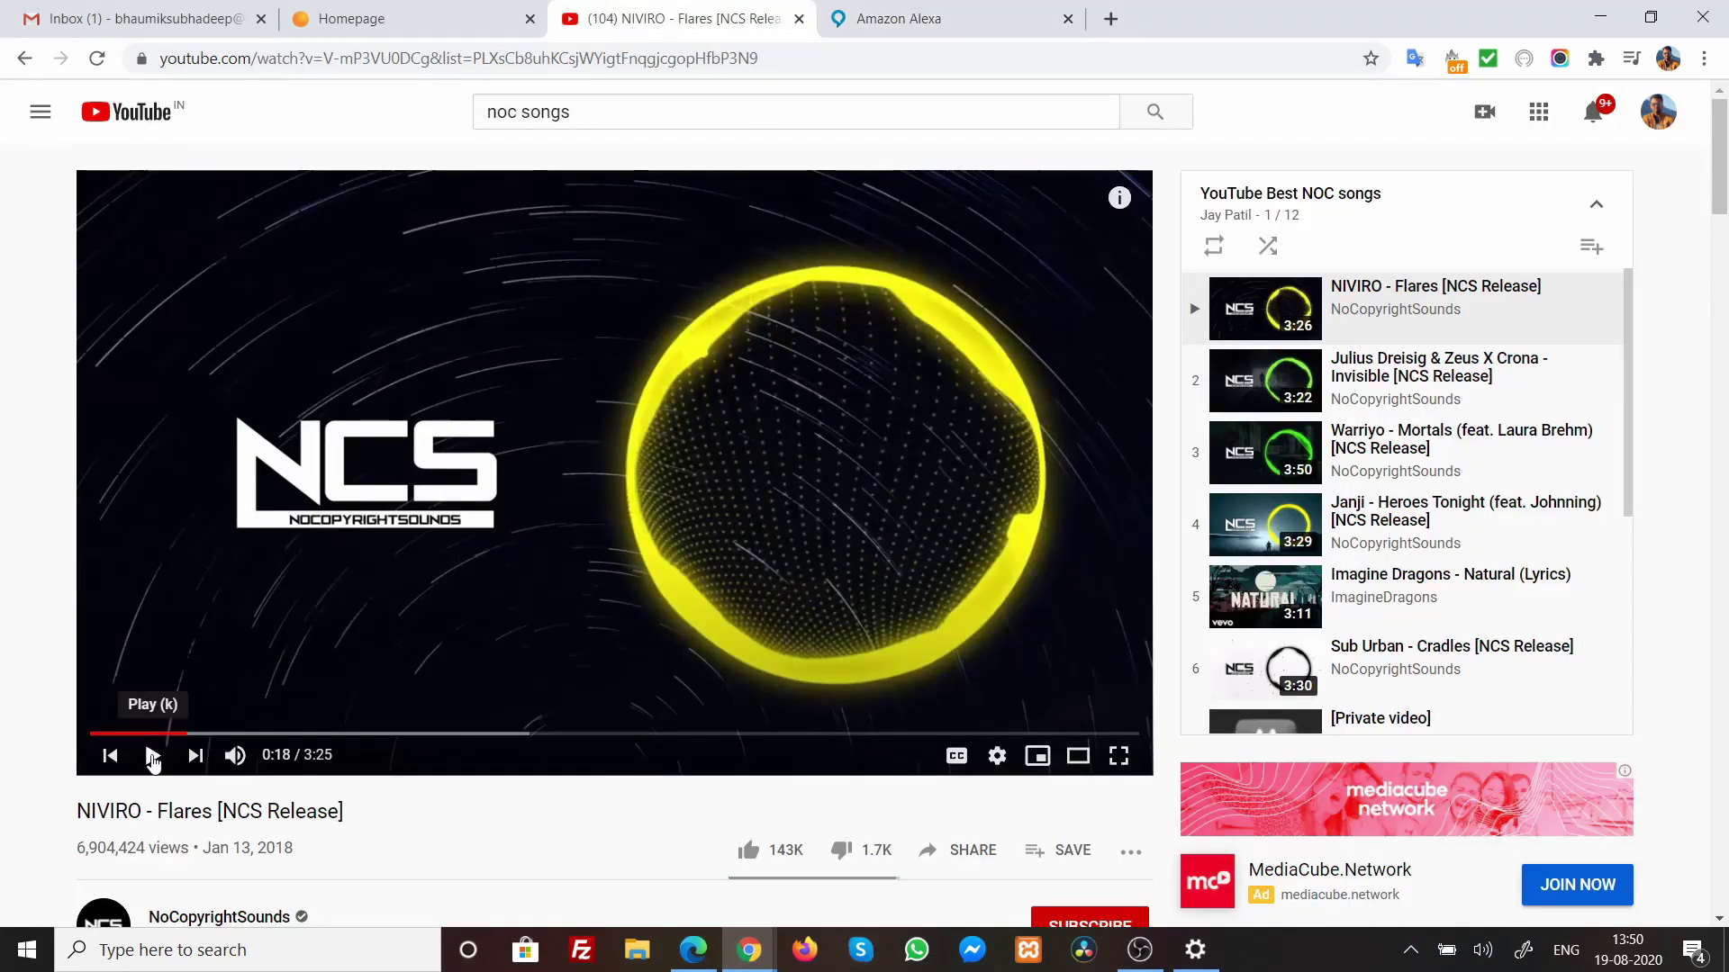
click(152, 756)
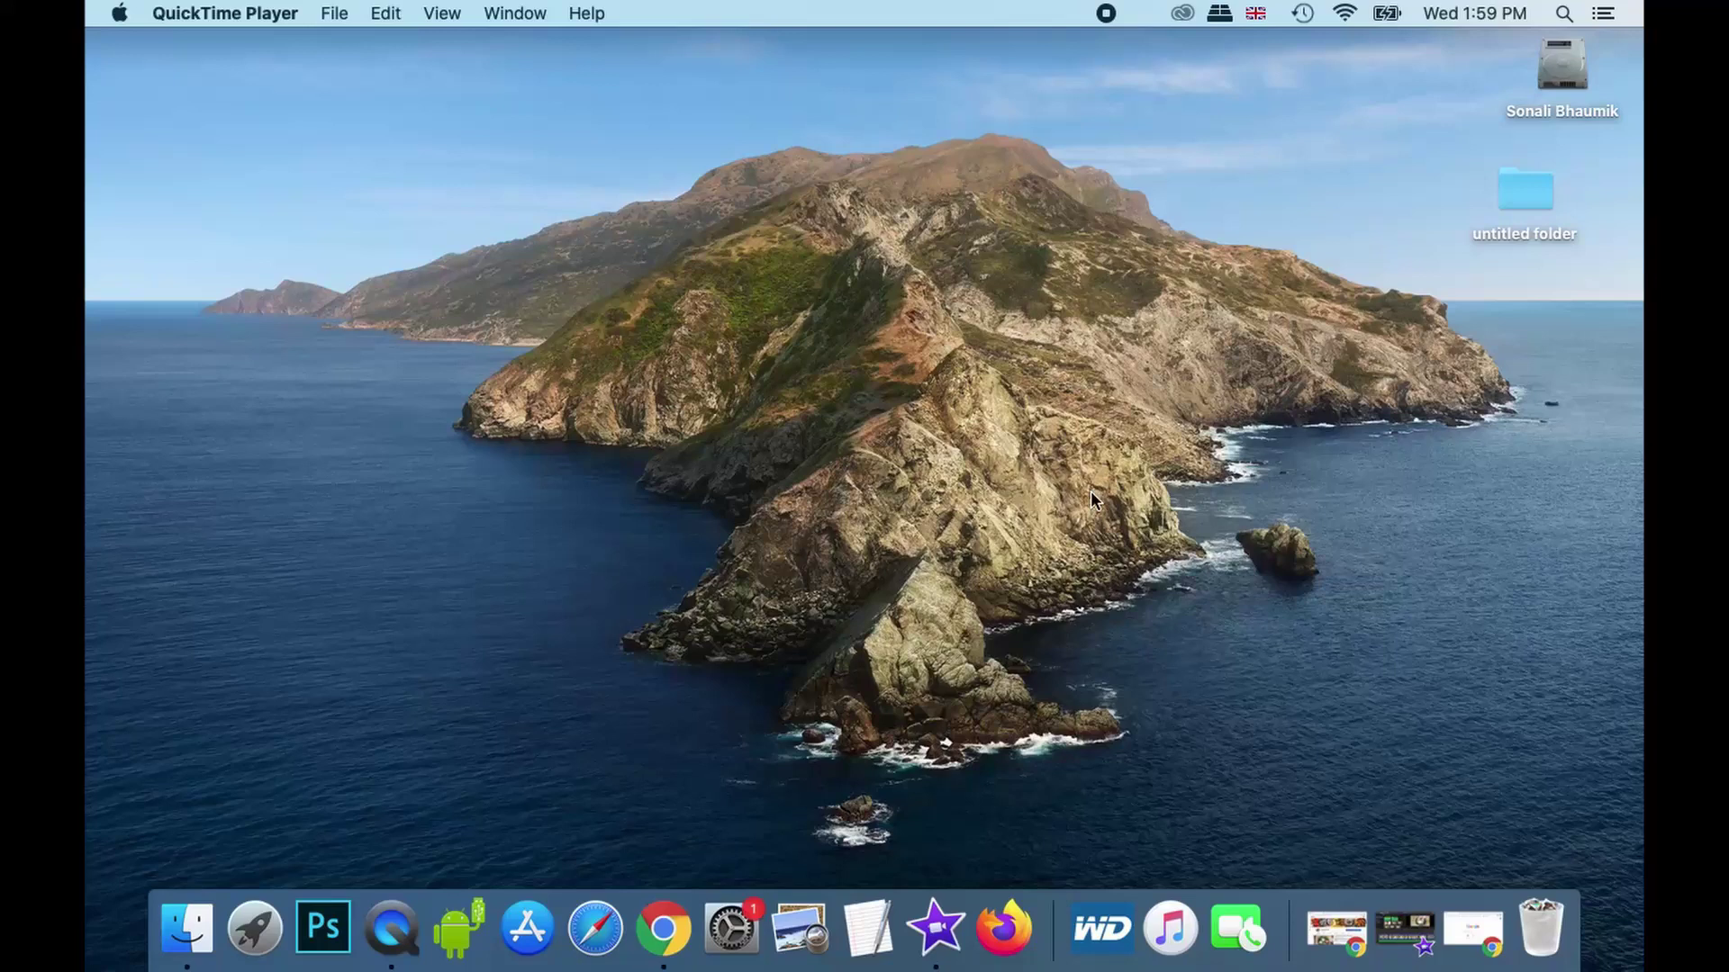
Step: On the MacBook, search 'alexa amazon' in Chrome and open the Amazon Alexa - Amazon.com result
click(1473, 930)
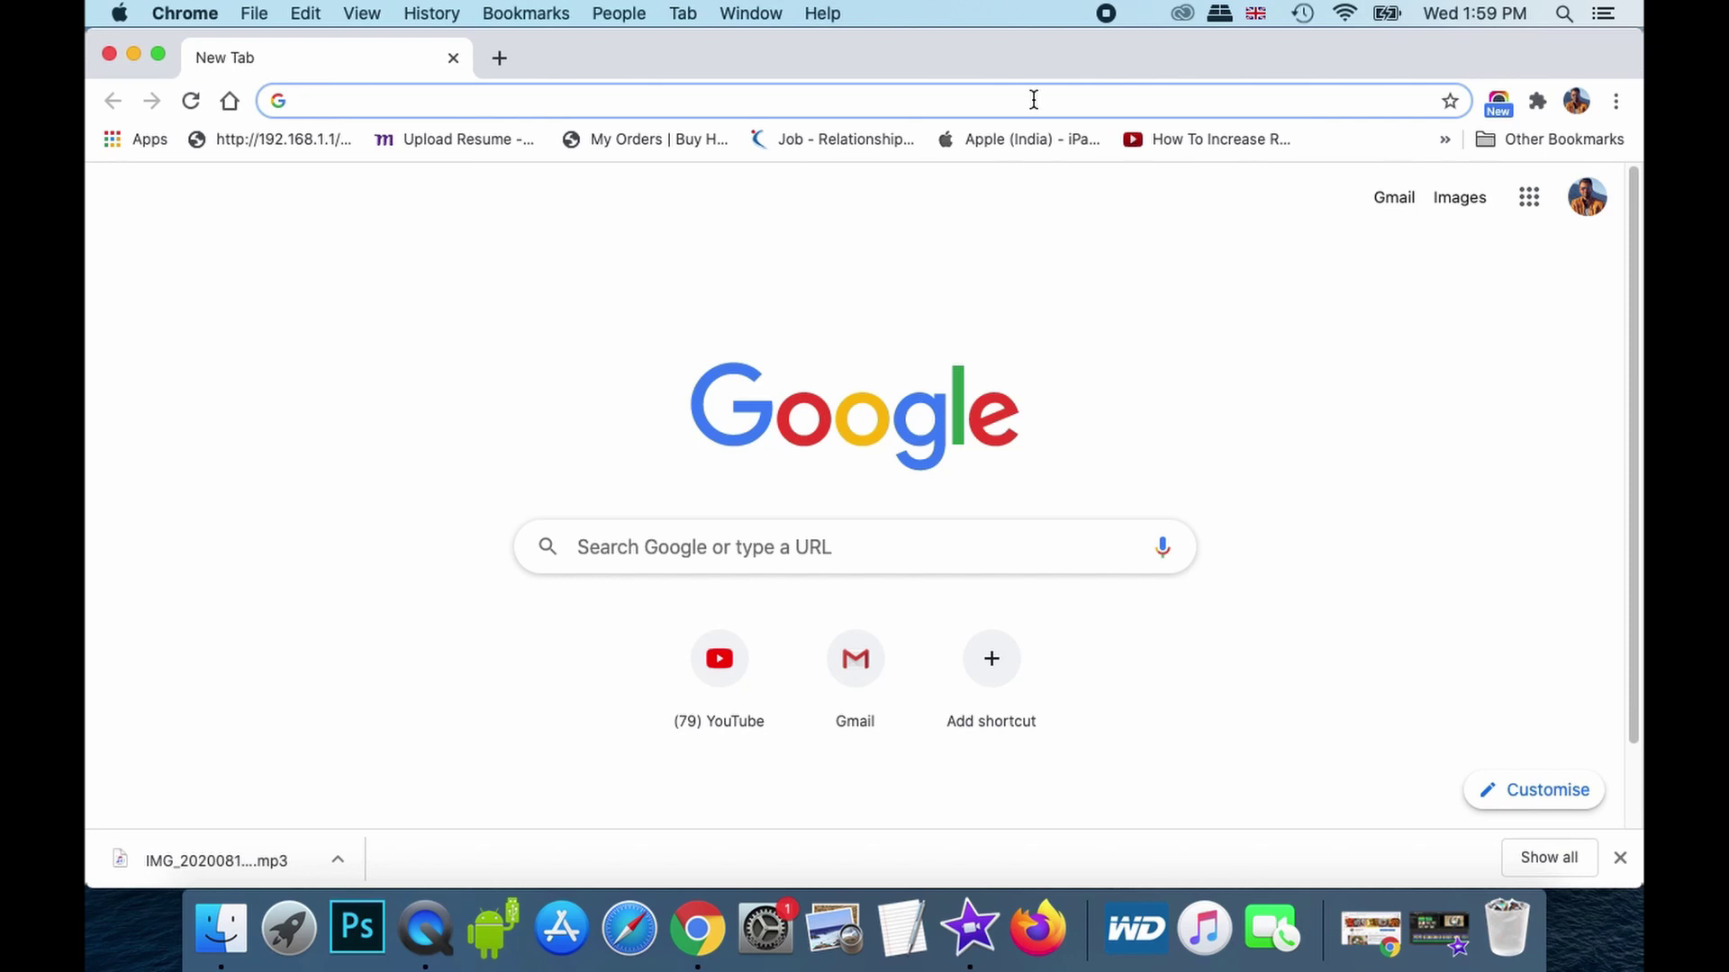
text(alexa amazon)
key(Return)
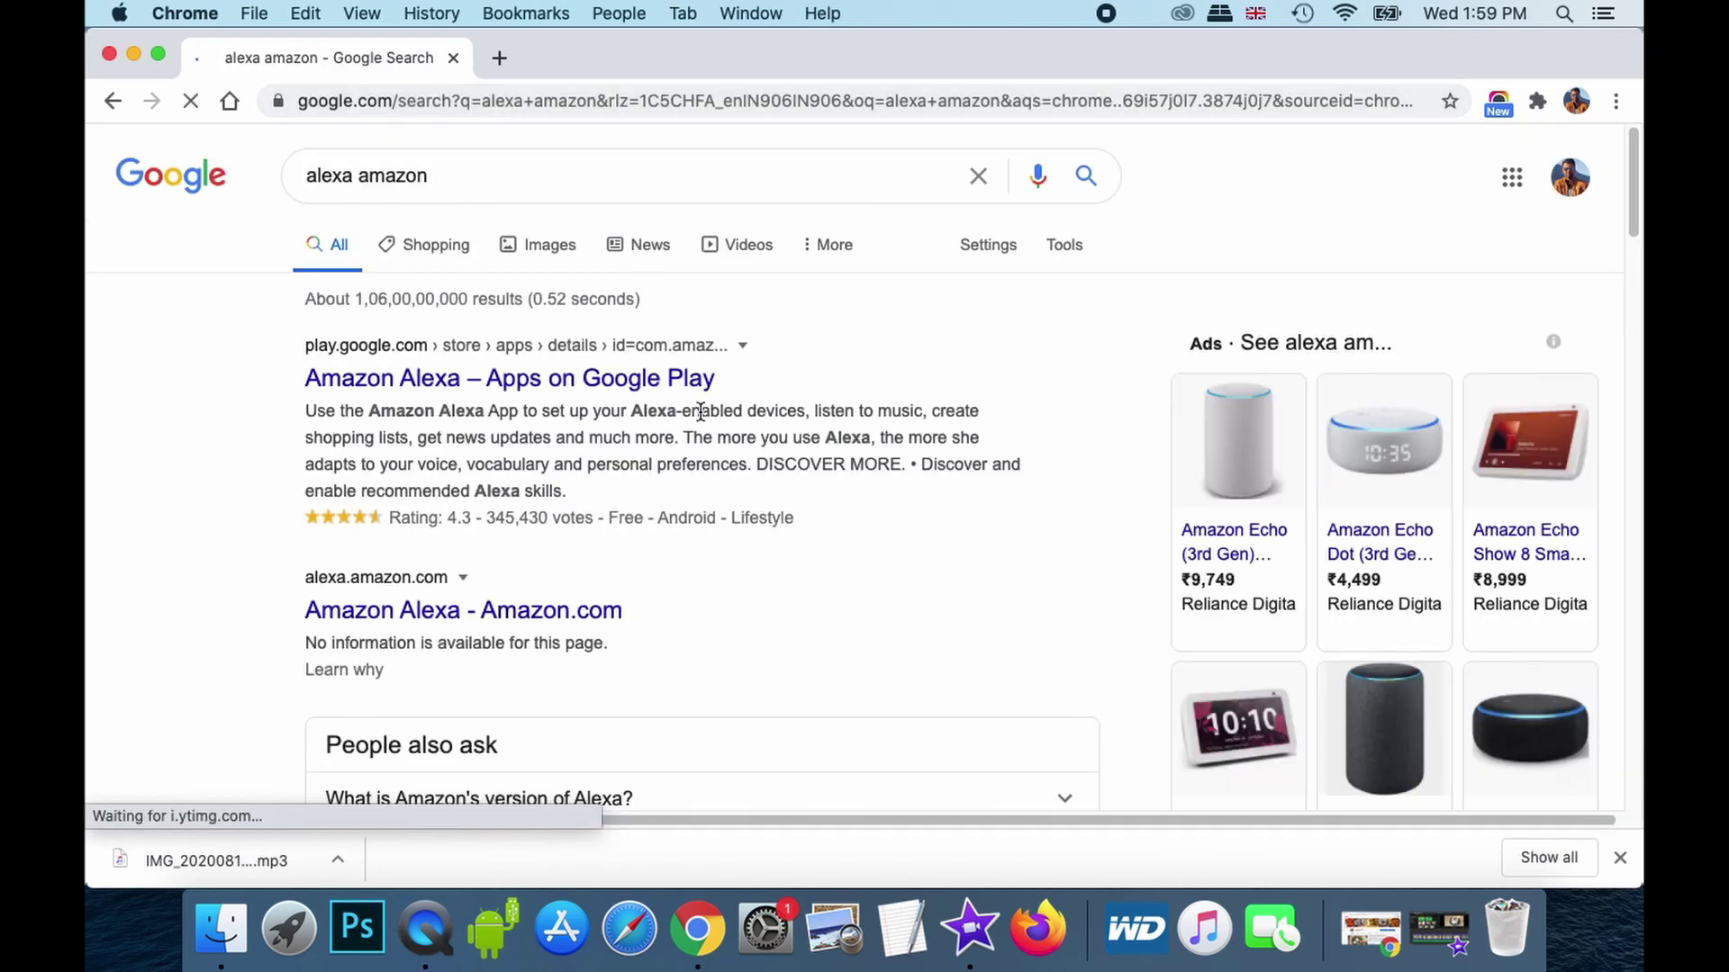
scroll(712, 527, down, 6)
scroll(709, 528, up, 2)
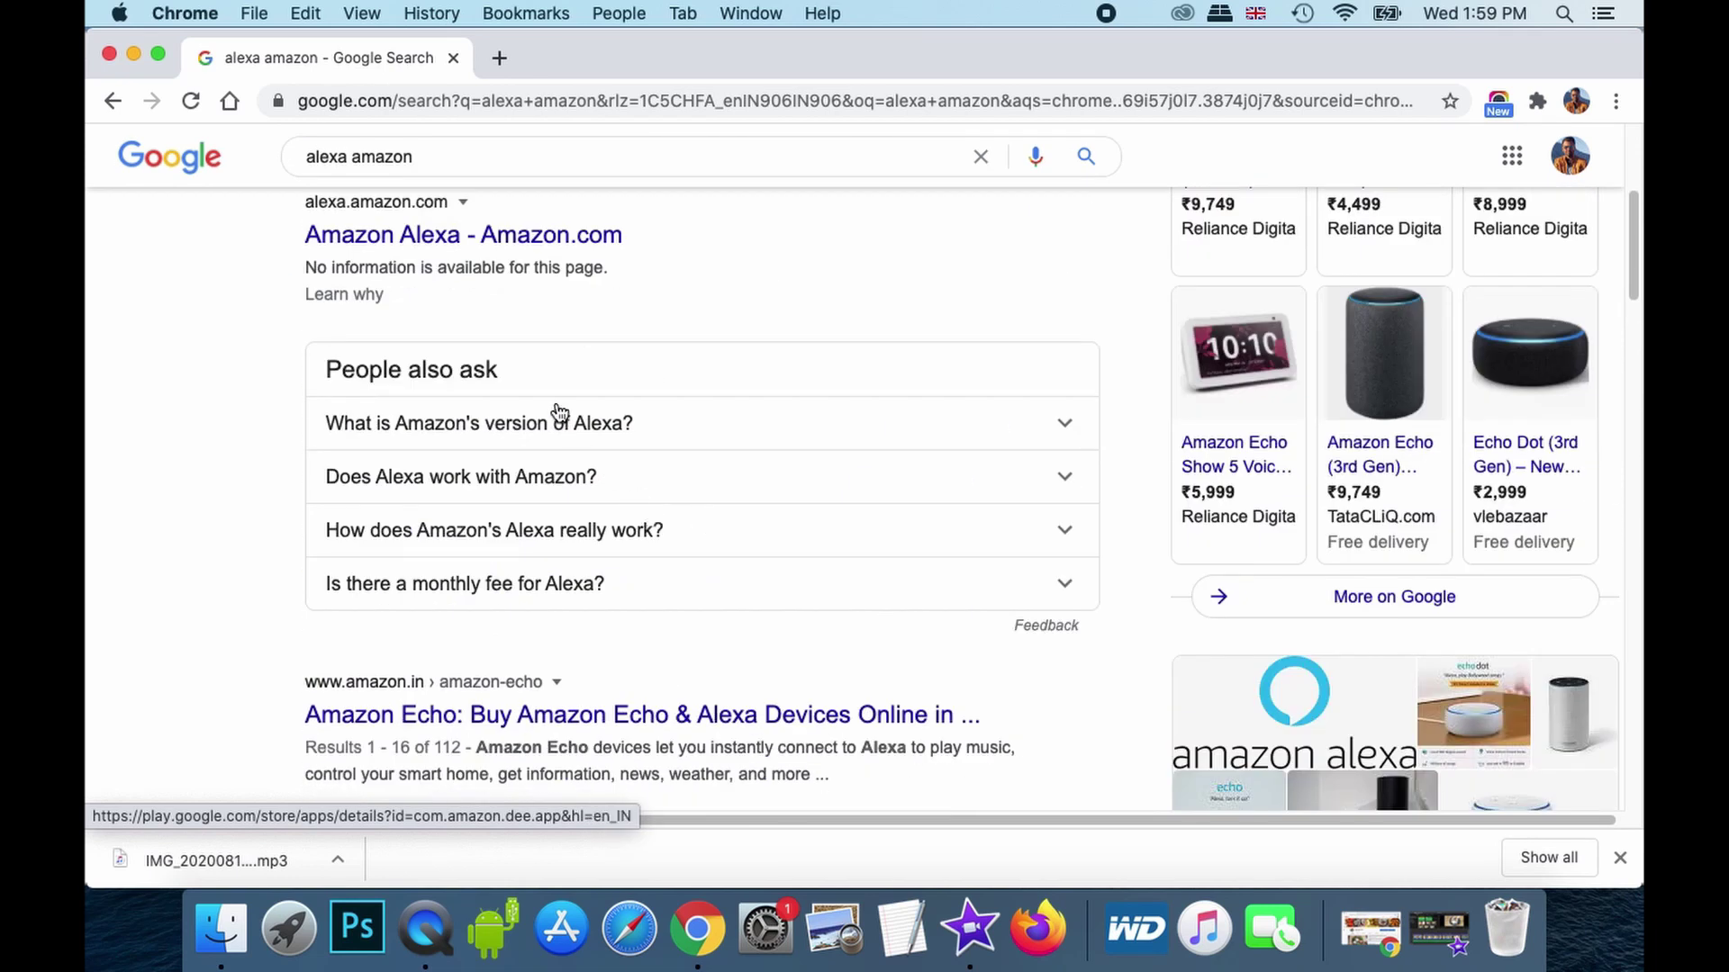
click(542, 237)
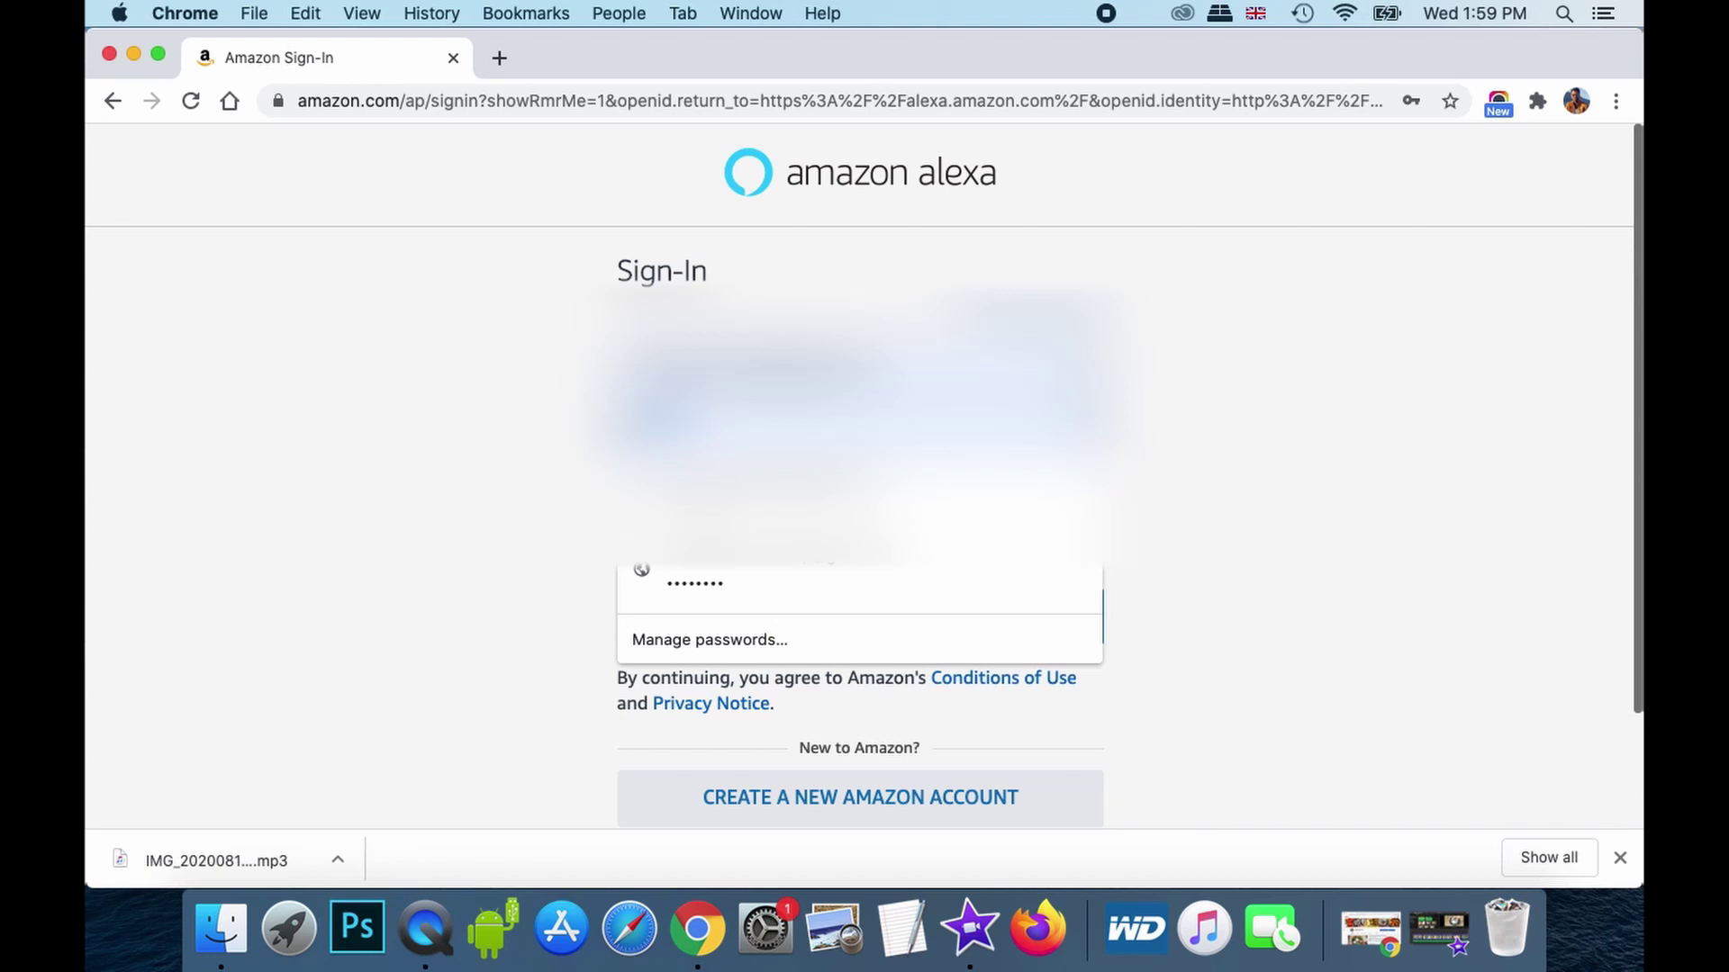
key(Return)
click(1620, 859)
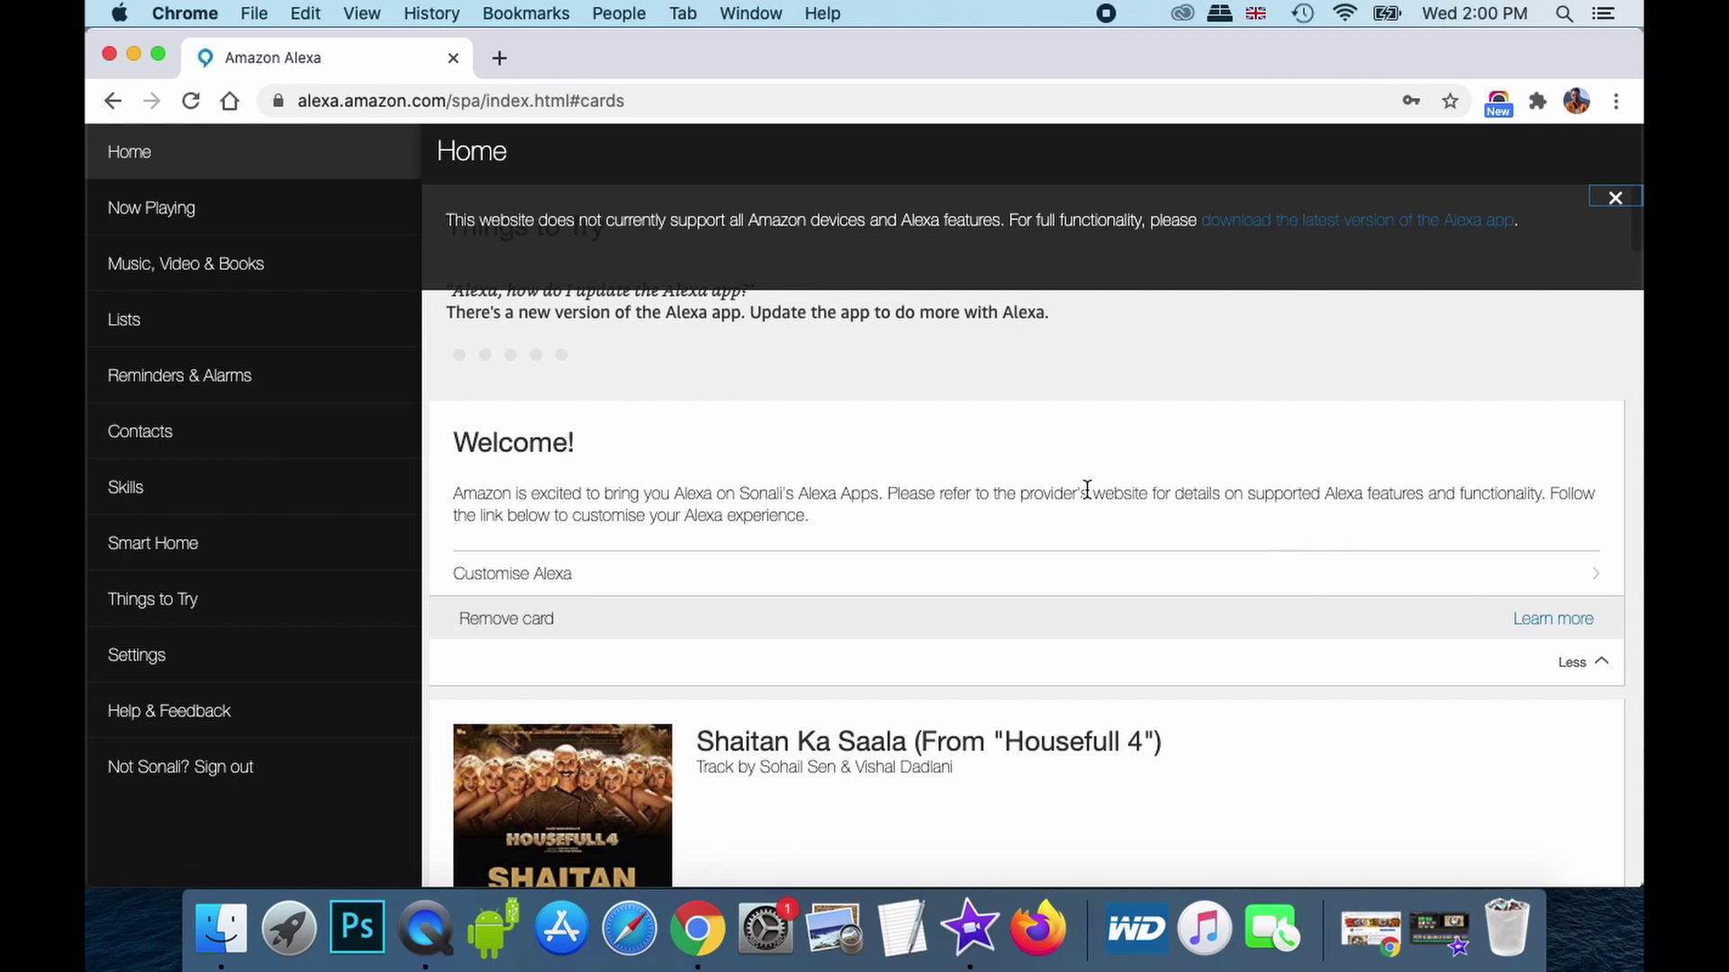
click(230, 675)
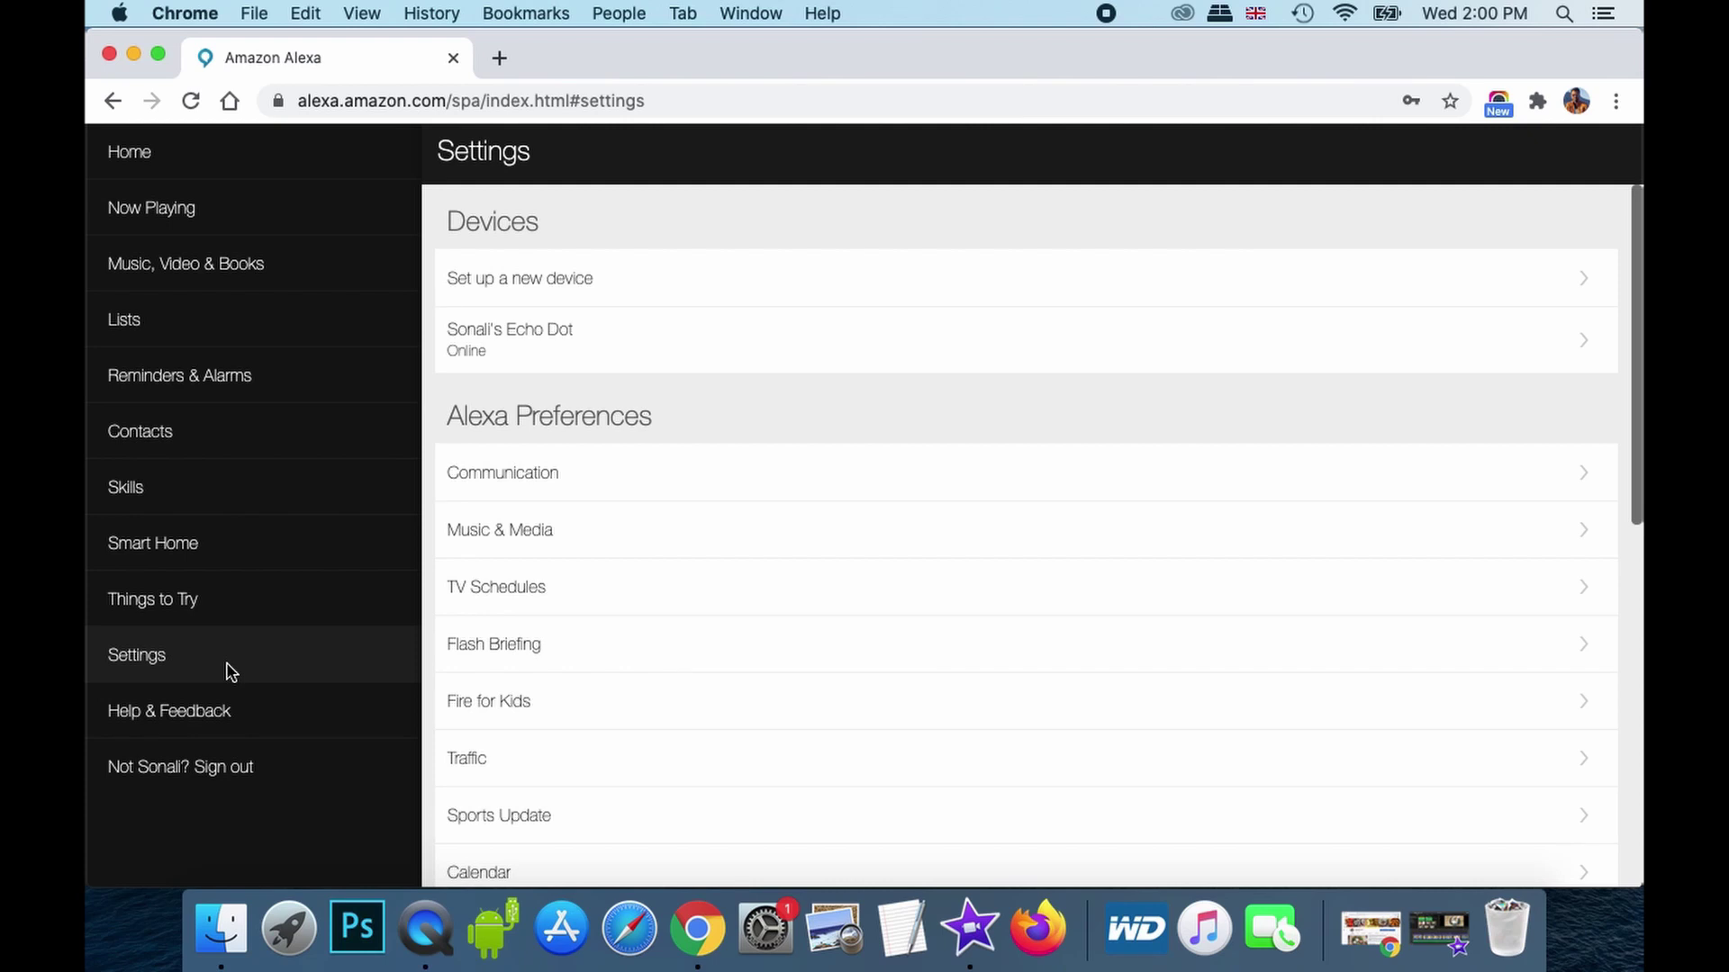
click(547, 340)
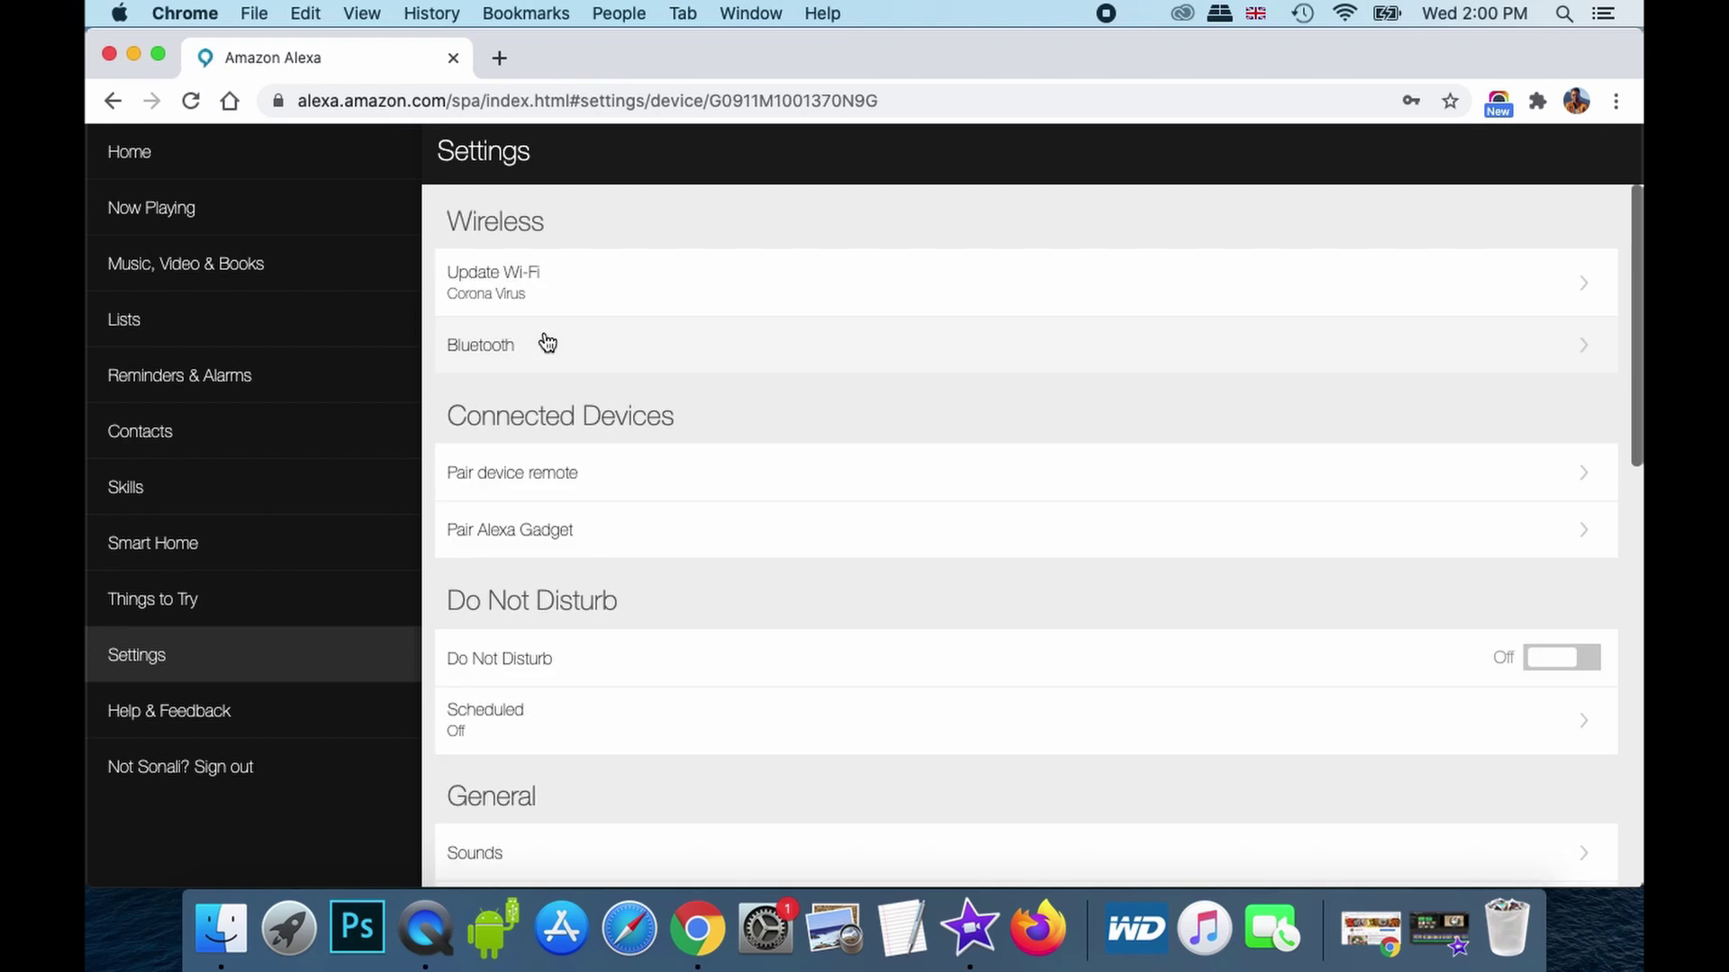
Step: Start Pair Alexa Gadget for the Echo Dot and turn on the MacBook's Bluetooth
click(554, 532)
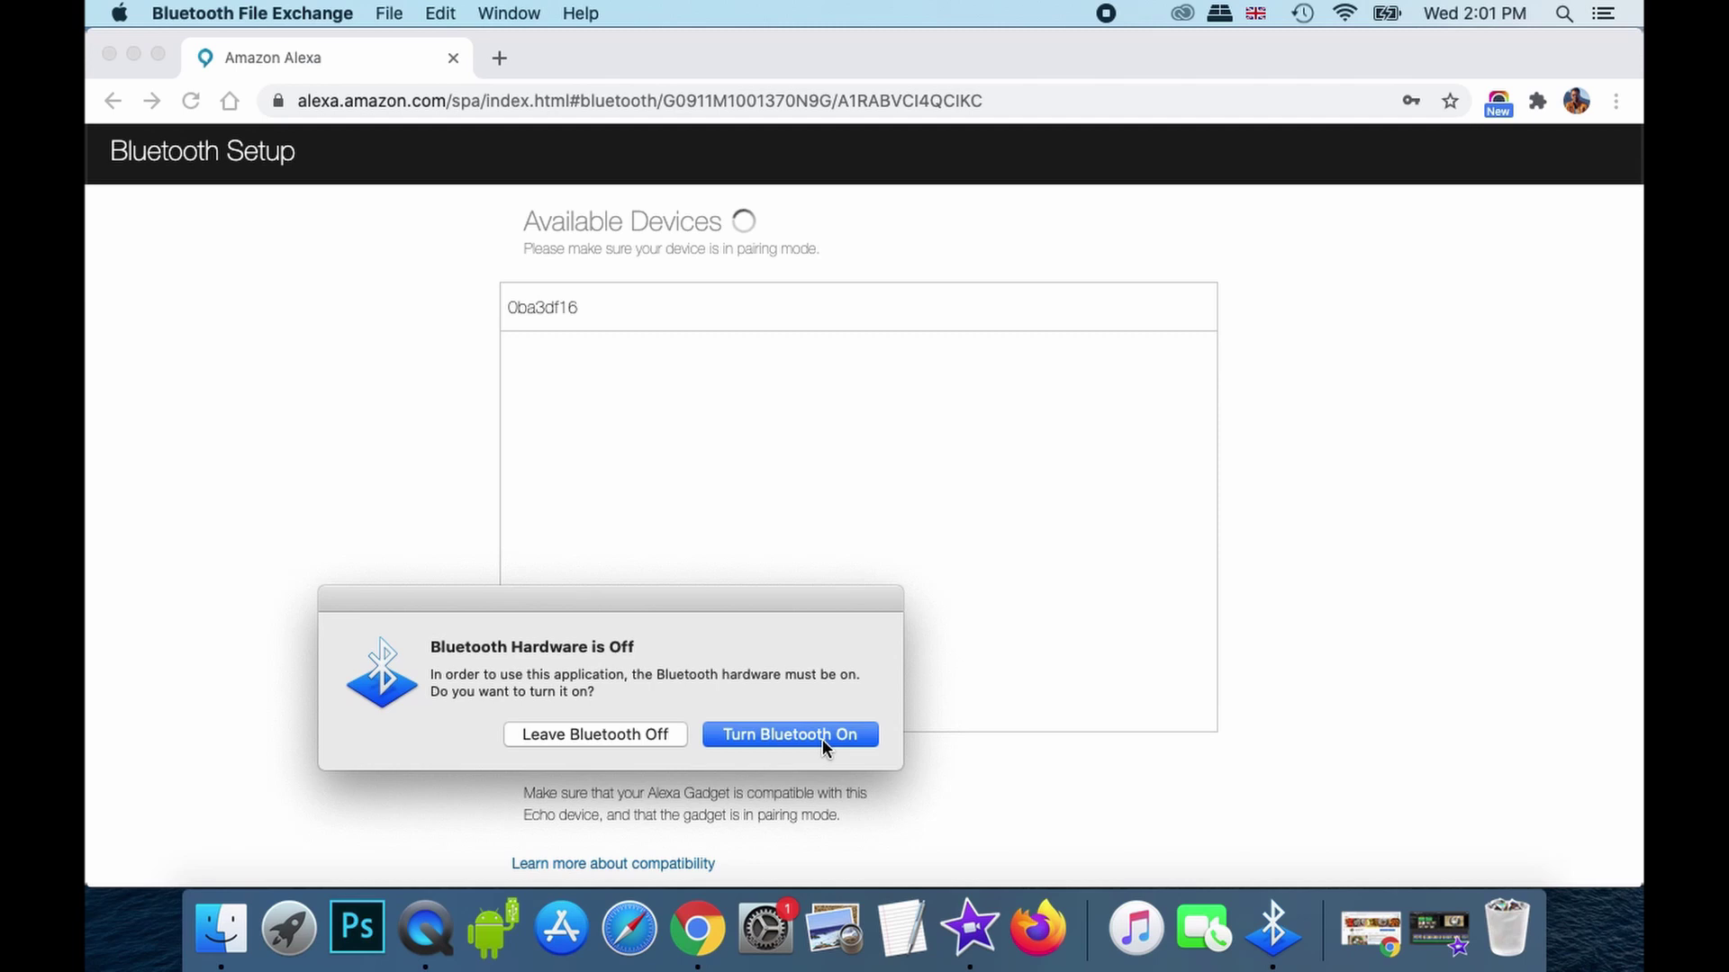
click(822, 737)
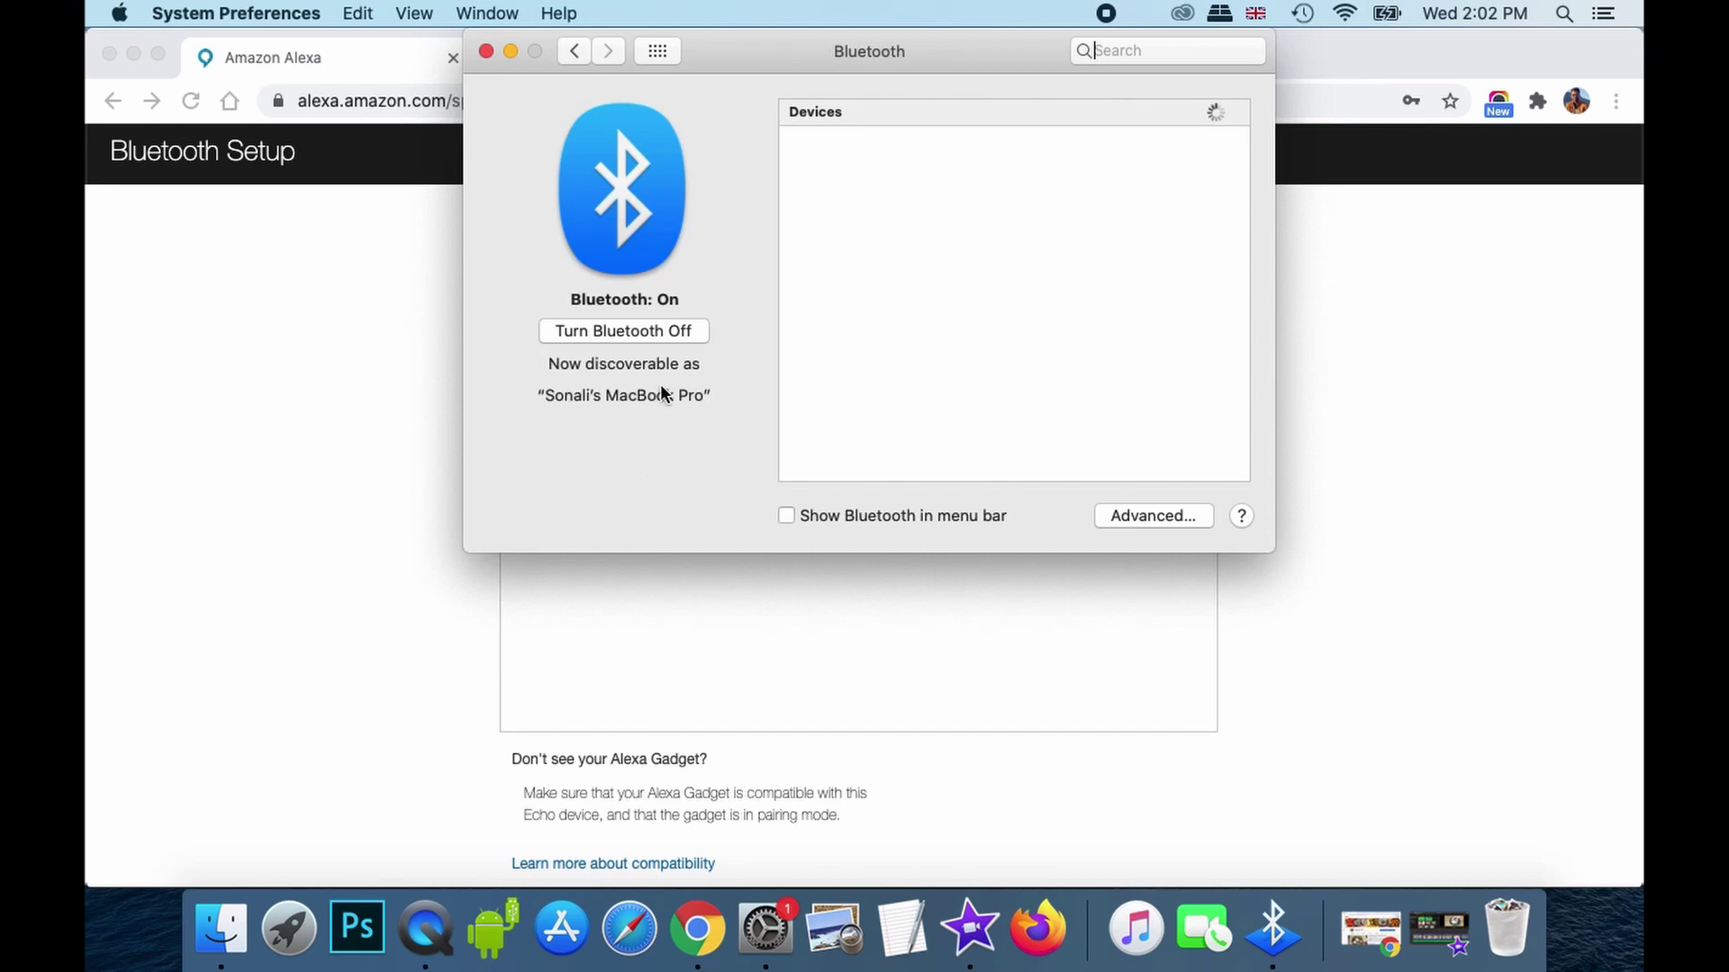
Step: Select the MacBook in Alexa's Available Devices and accept Echo Dot-N9G's connection request
drag(955, 51, 953, 414)
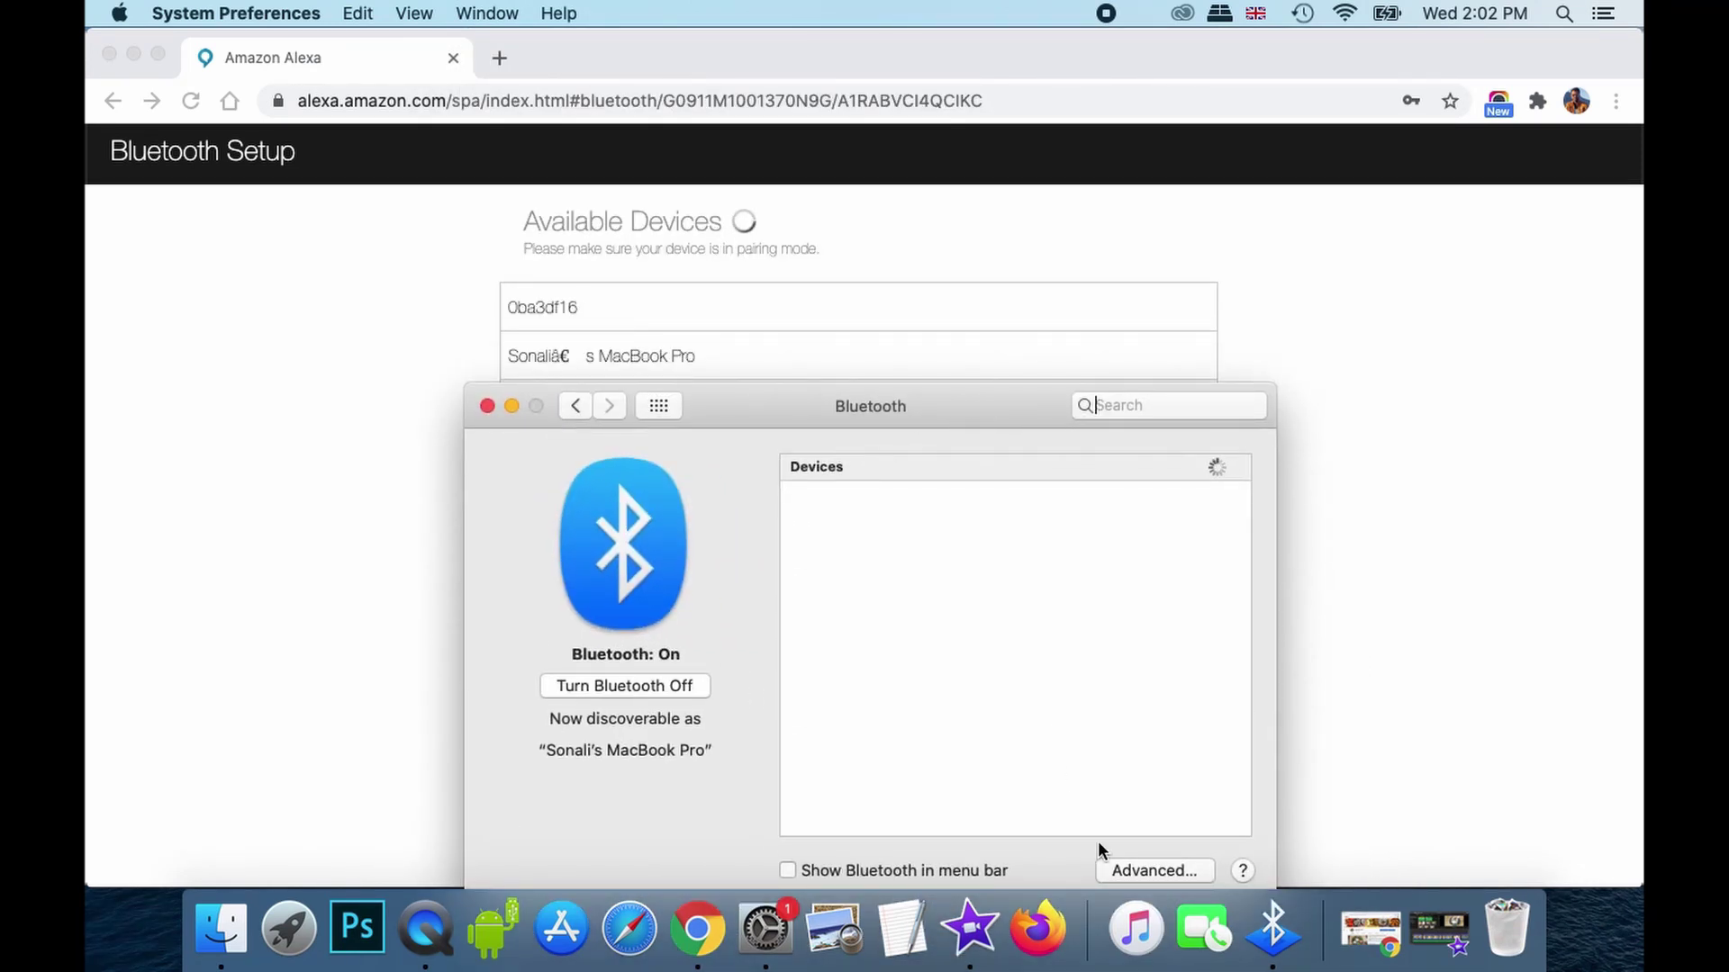
drag(981, 418, 1200, 269)
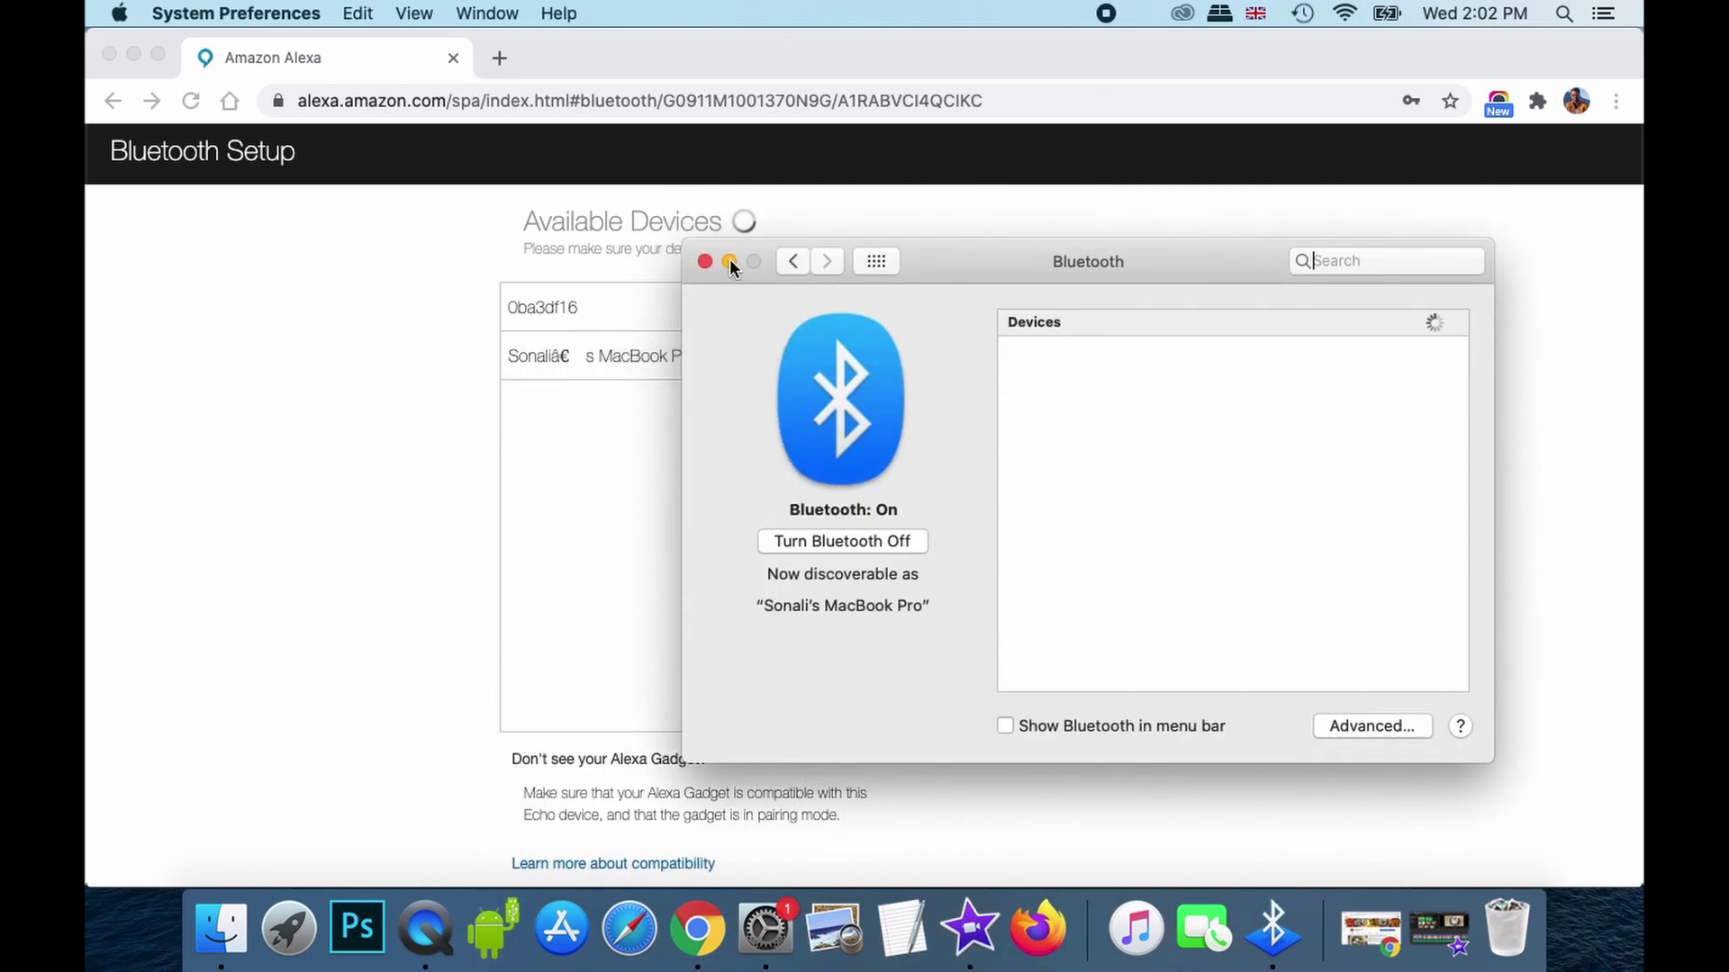
click(643, 371)
click(660, 367)
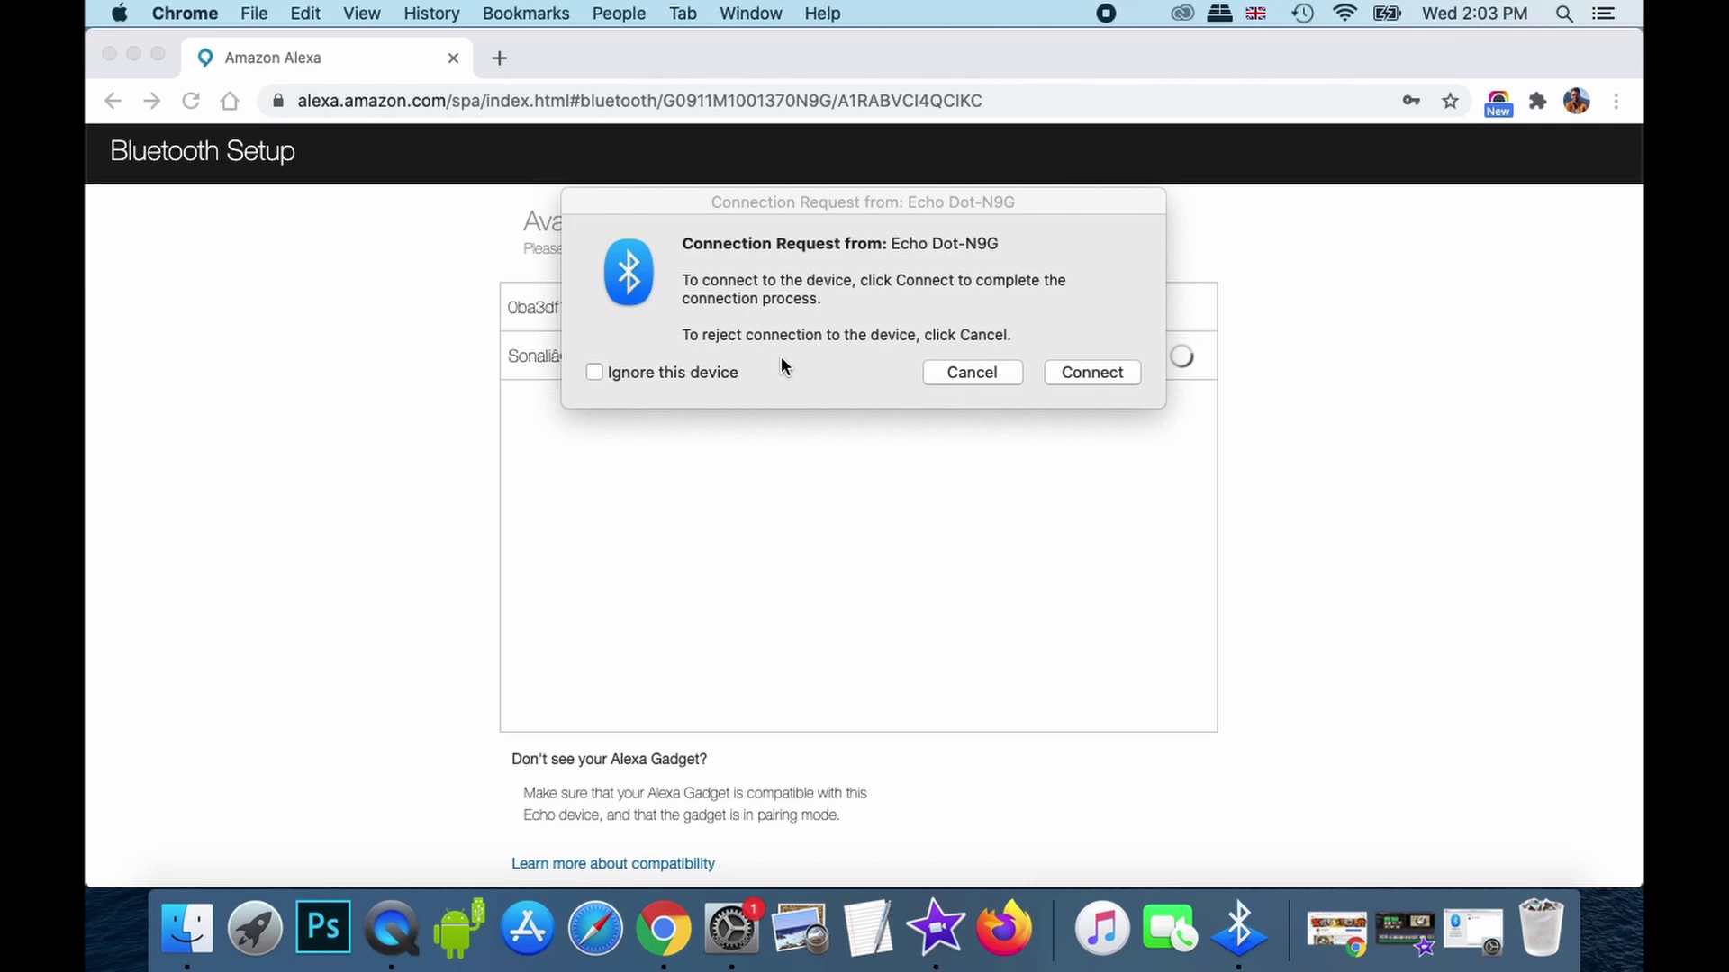
click(1106, 370)
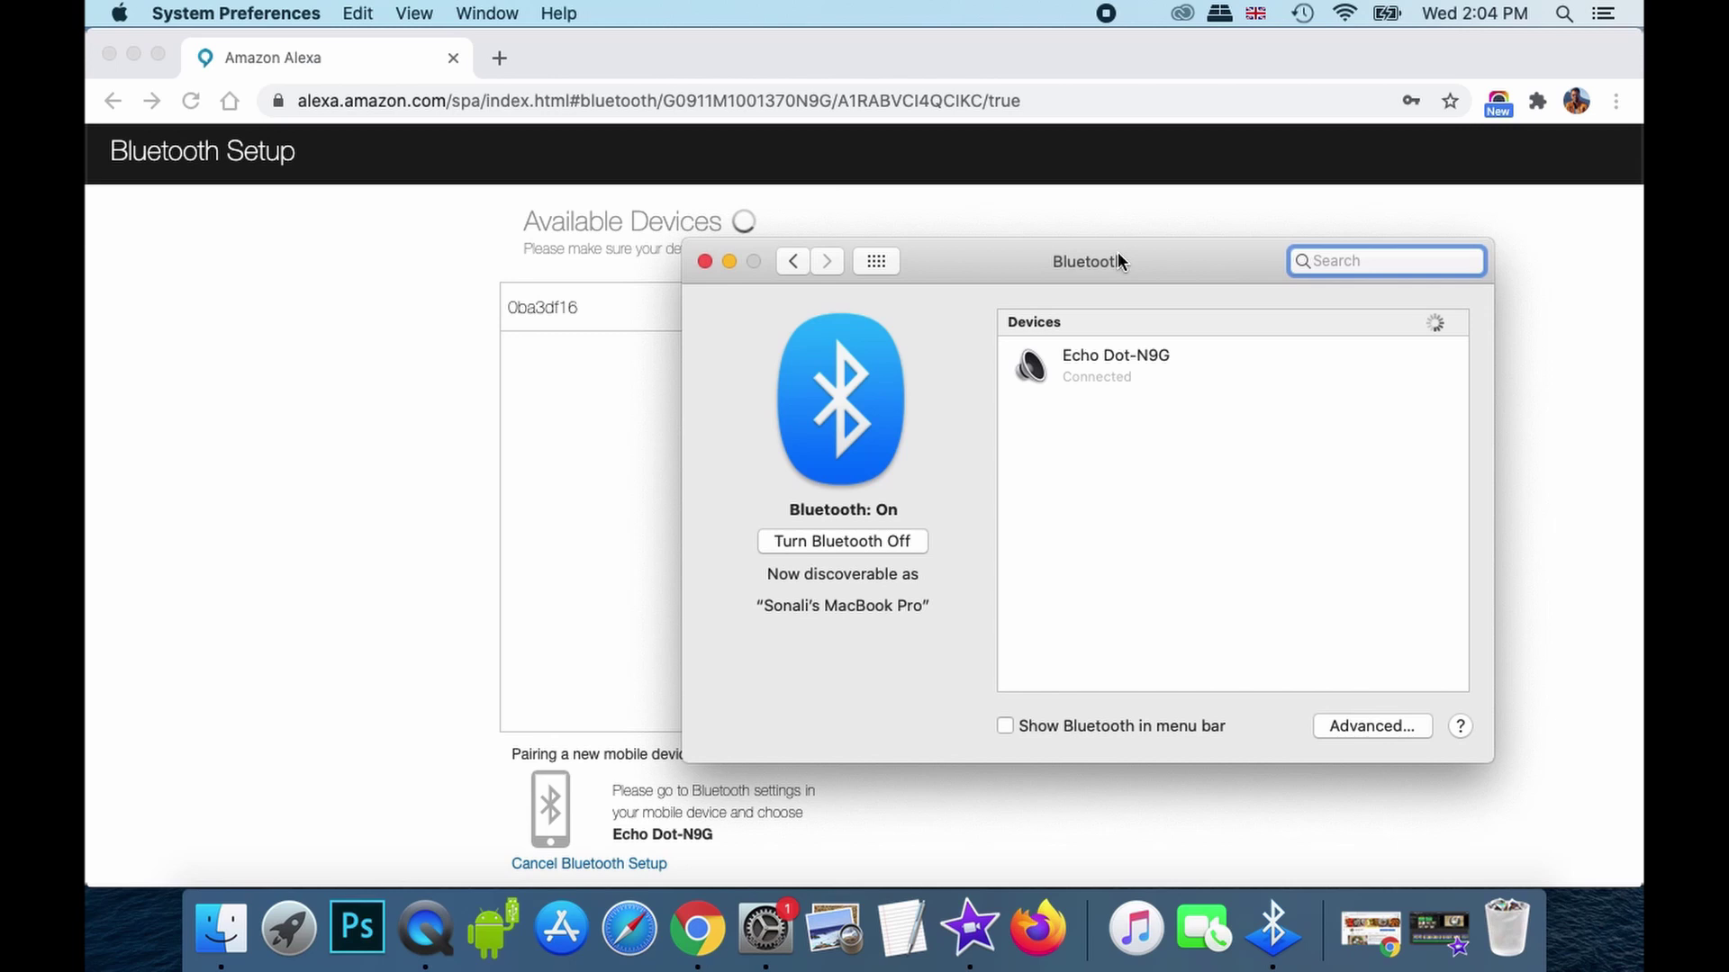
drag(1116, 252, 884, 193)
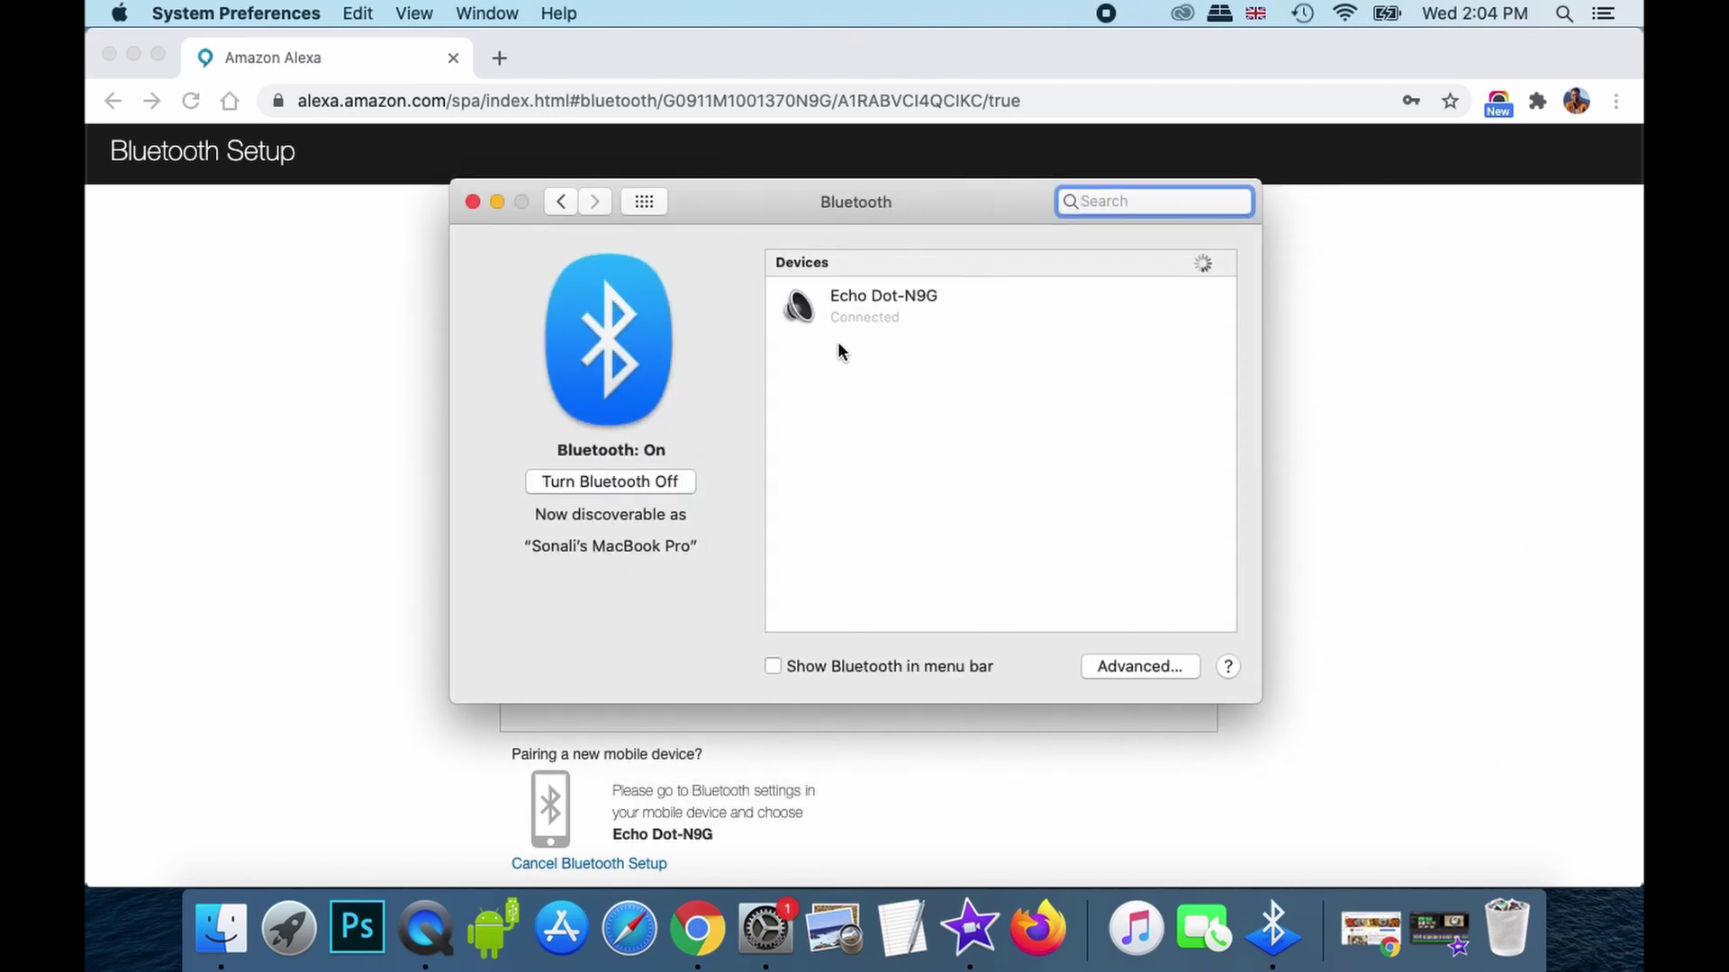
mouse_move(861, 316)
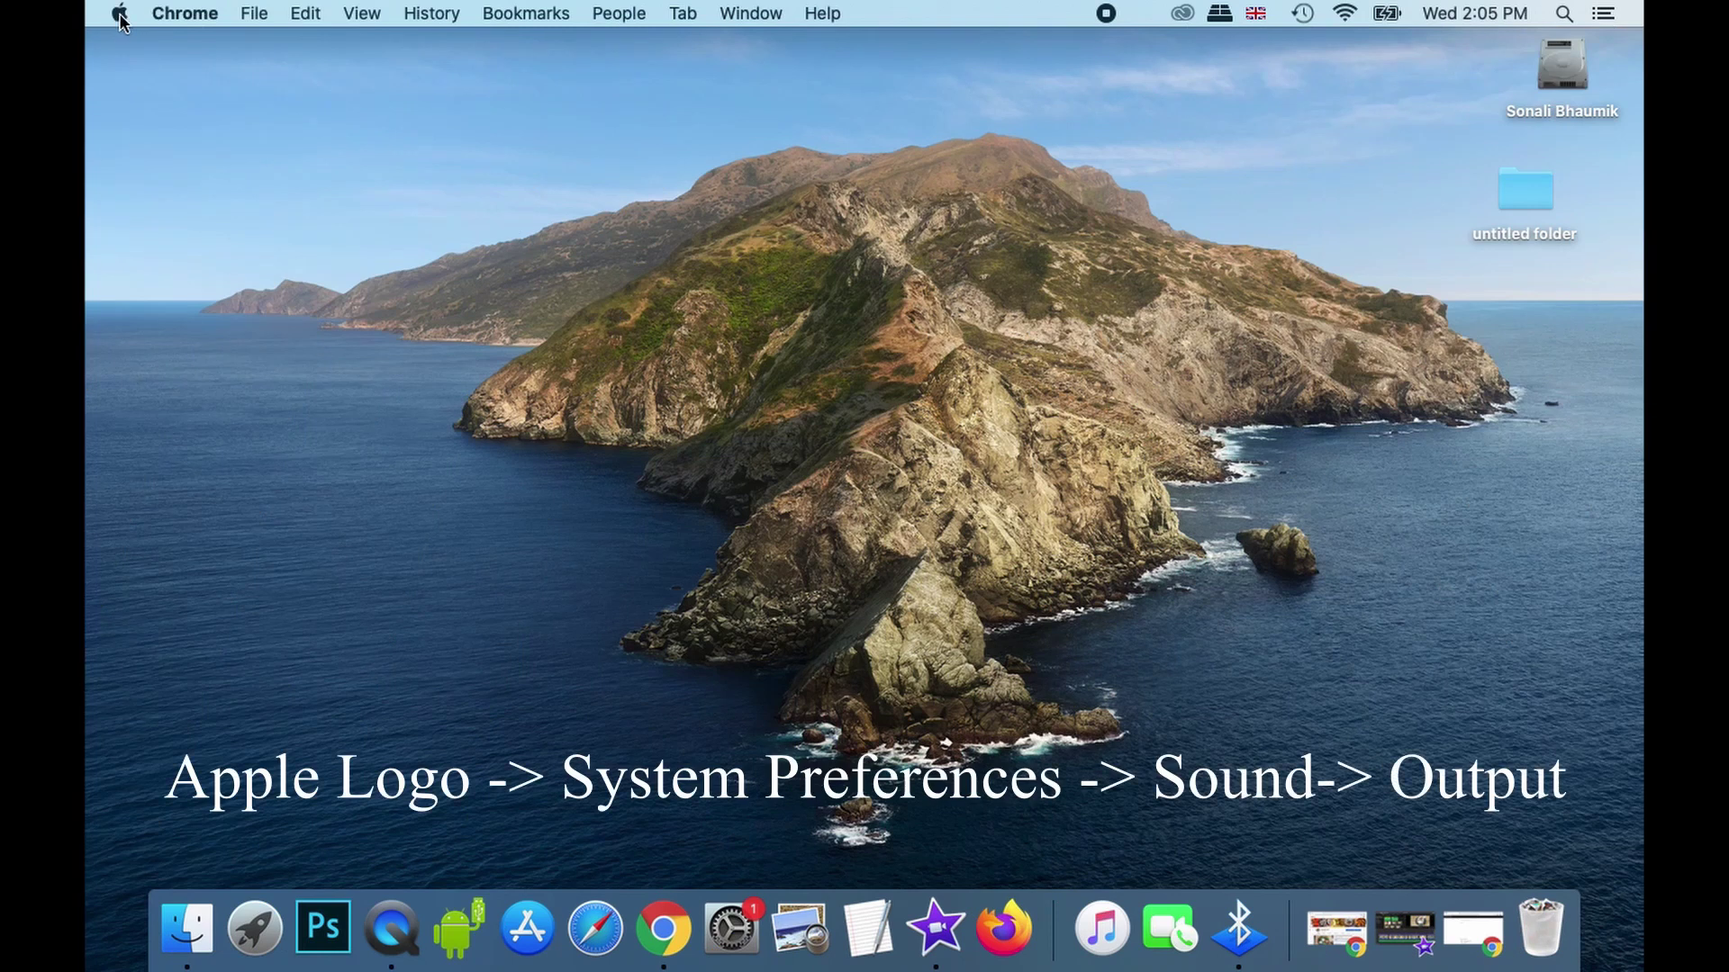
Step: Select Echo Dot-N9G as the Mac's output device in System Preferences' Sound settings
click(120, 15)
click(151, 73)
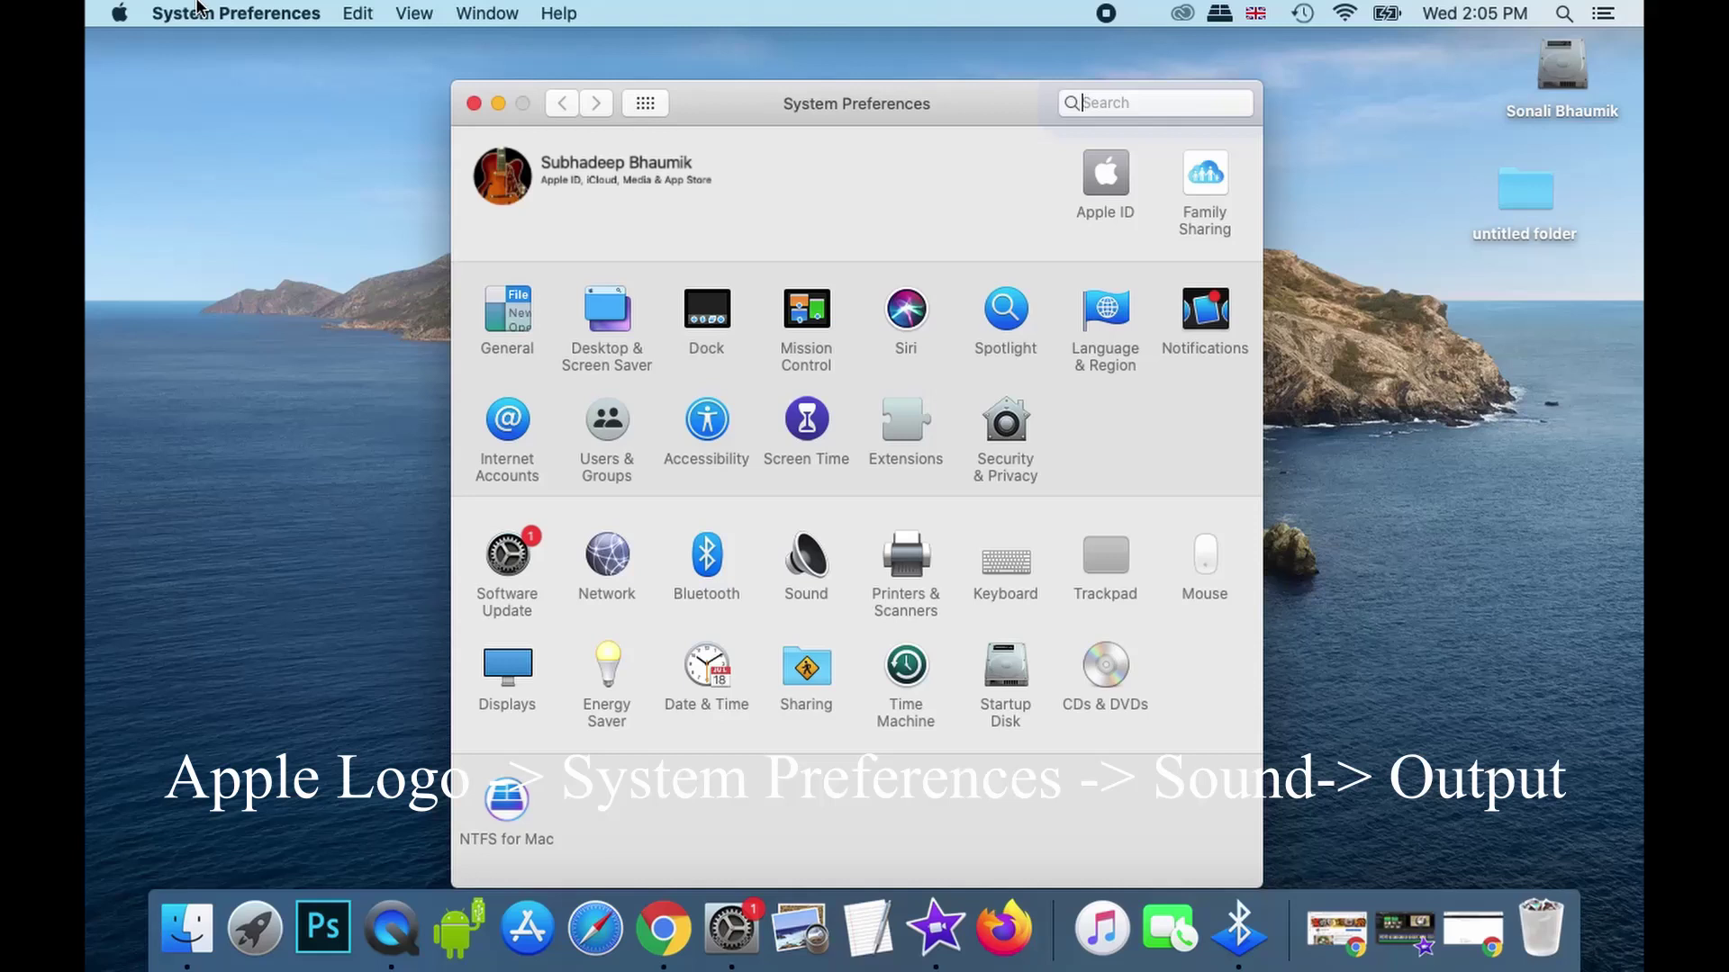
click(805, 567)
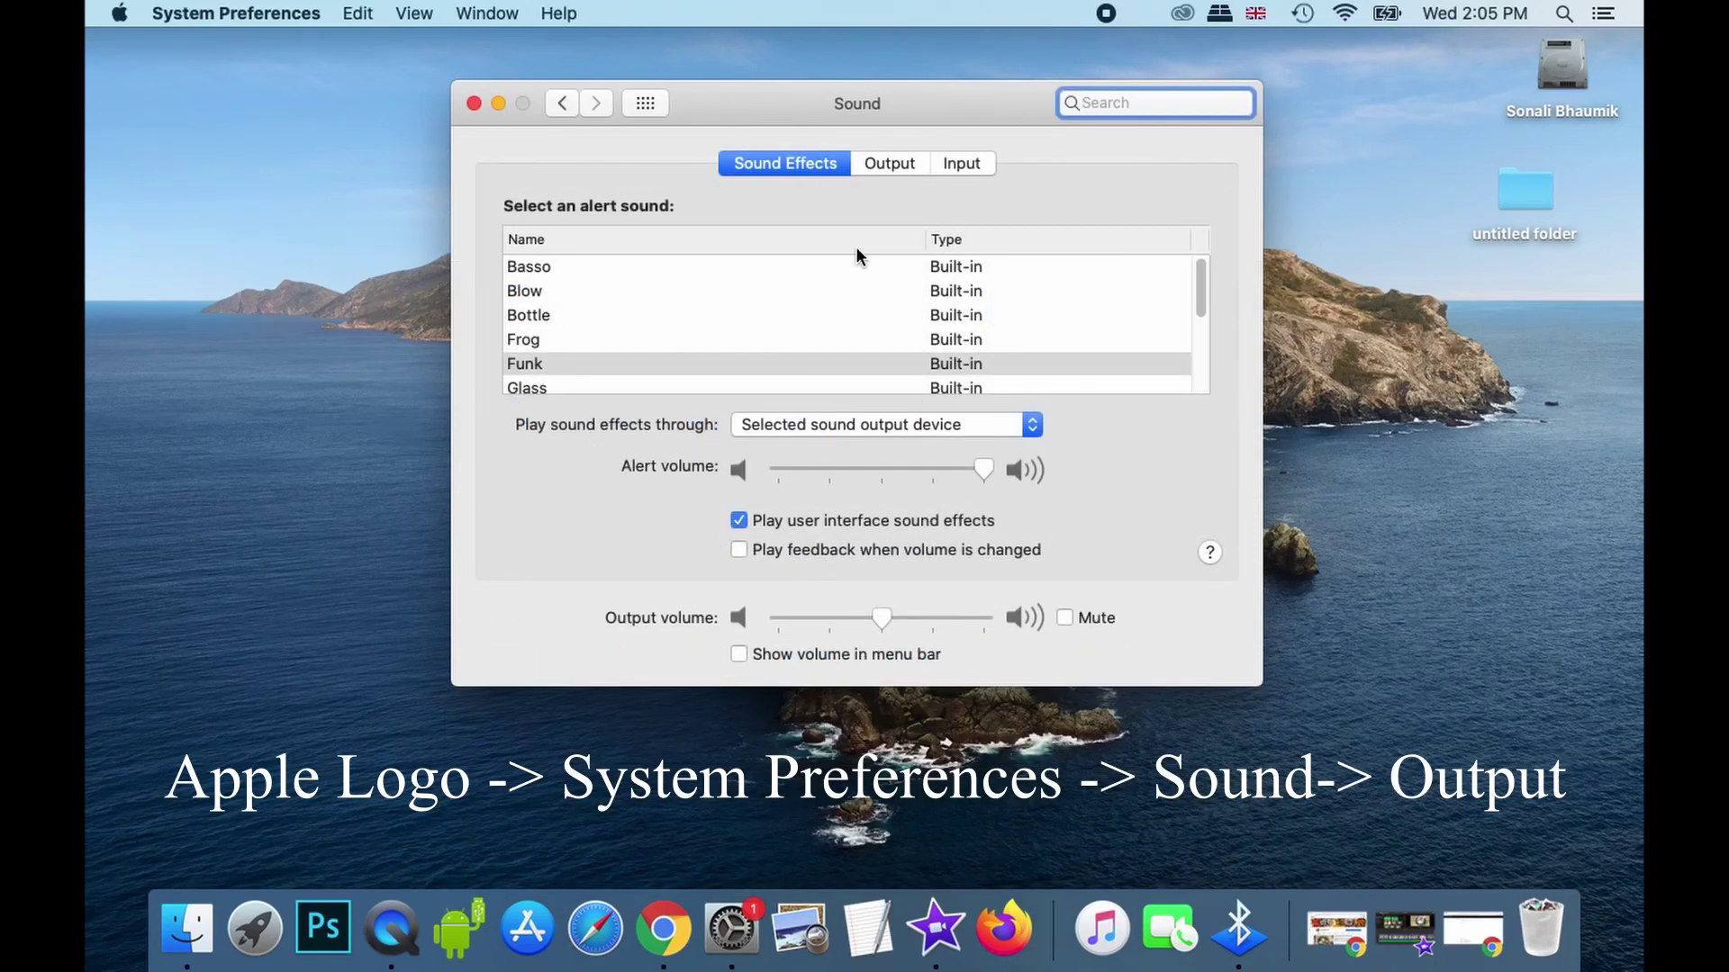
click(897, 165)
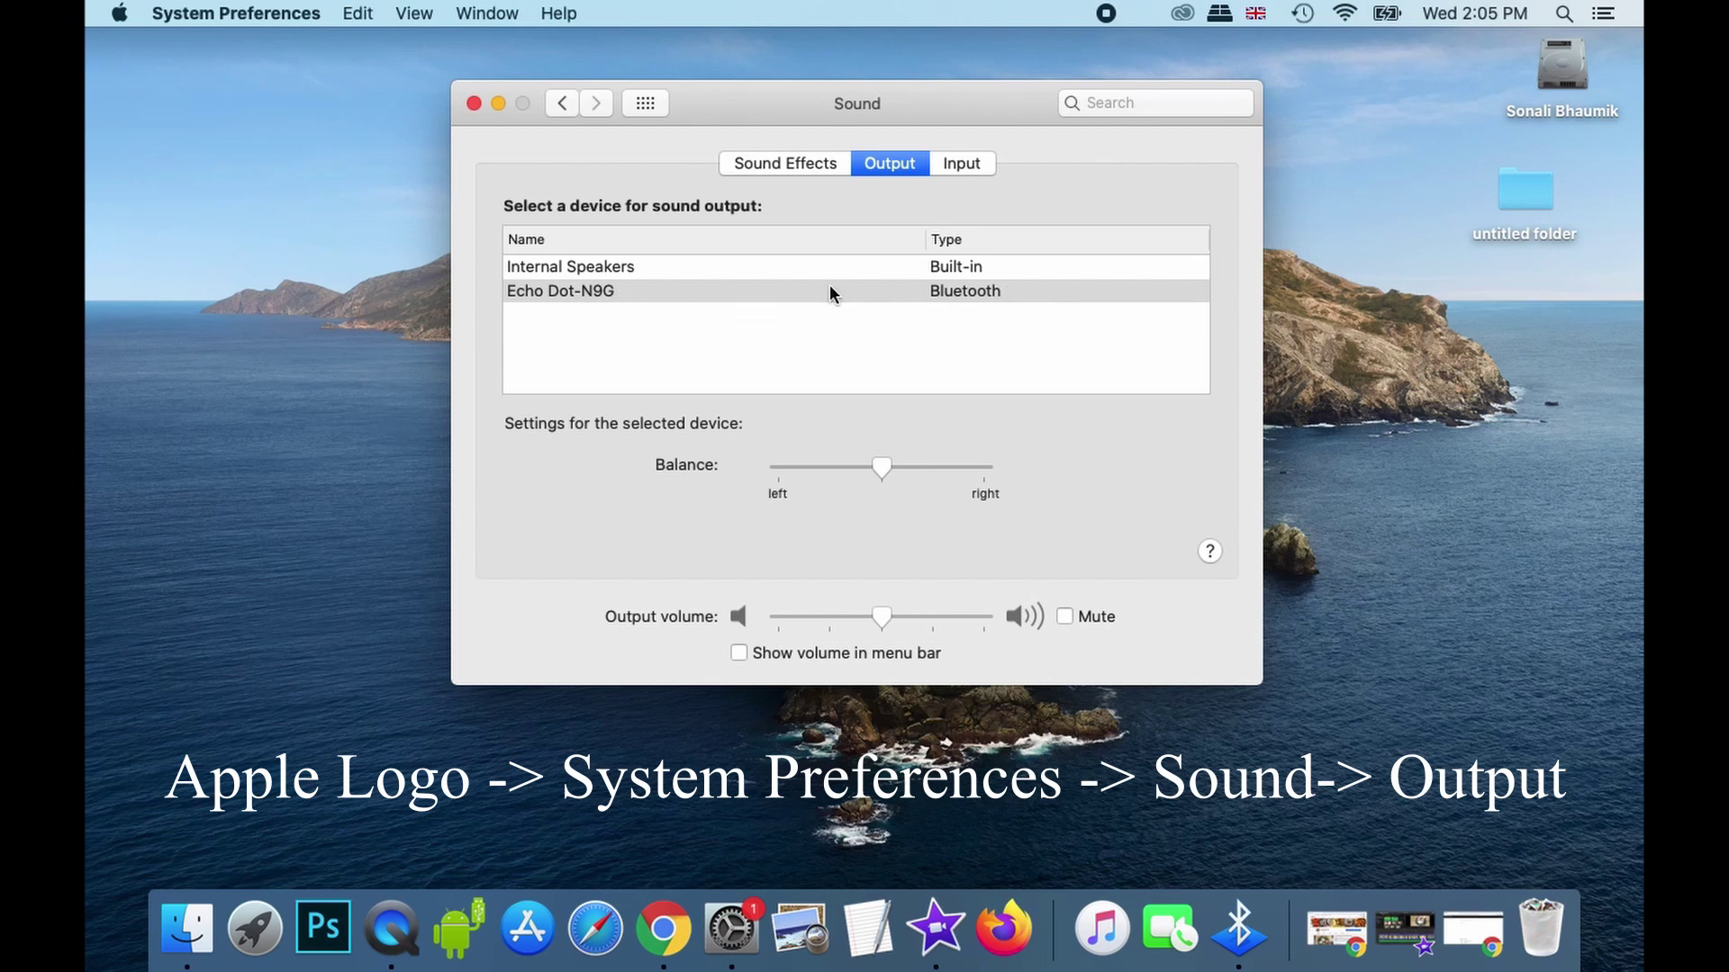
click(654, 294)
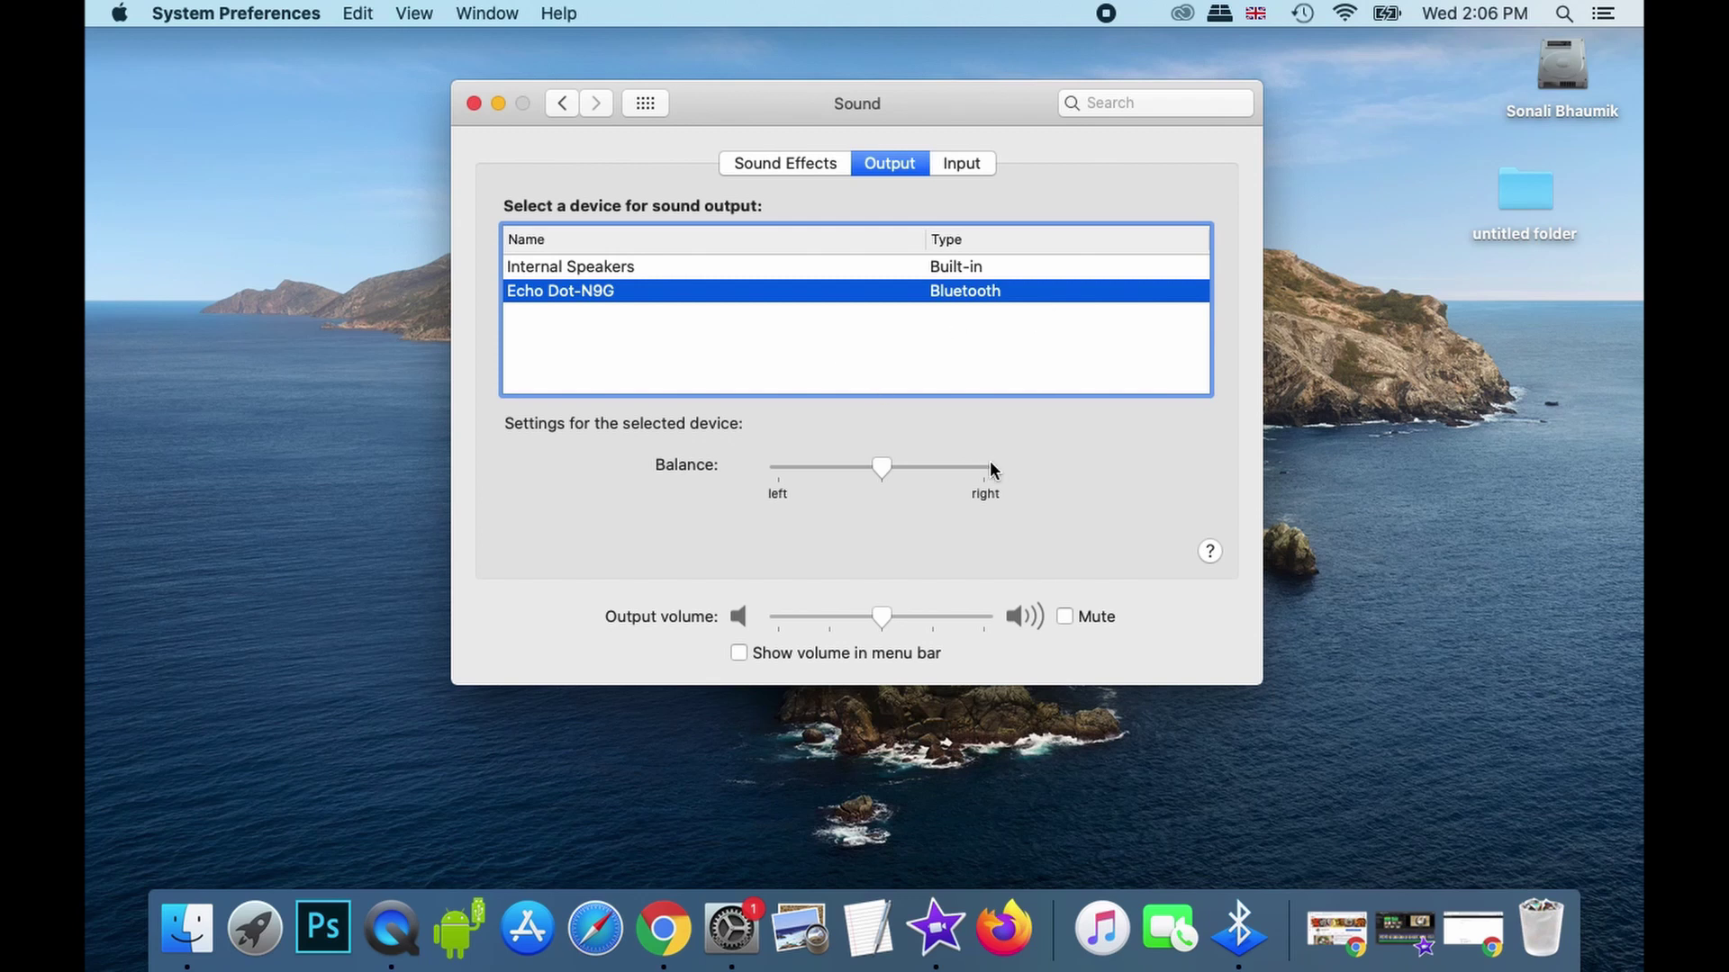
Step: Restore the Chrome window and load youtube.com in a new tab
click(1473, 929)
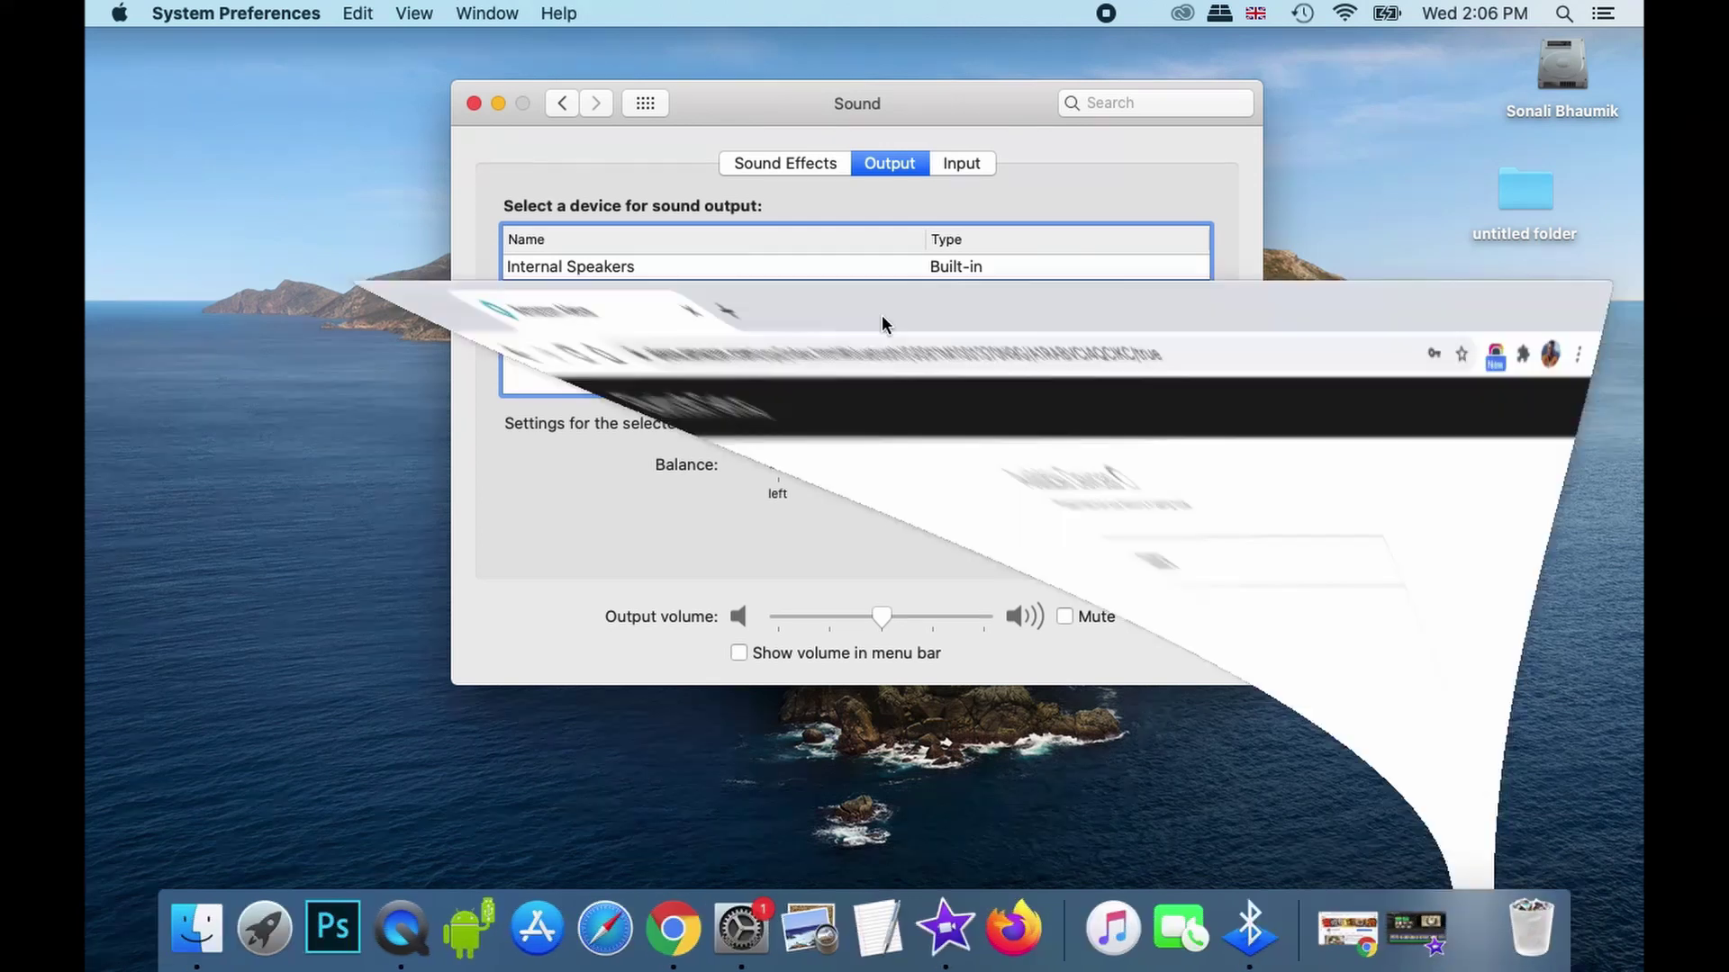
click(500, 59)
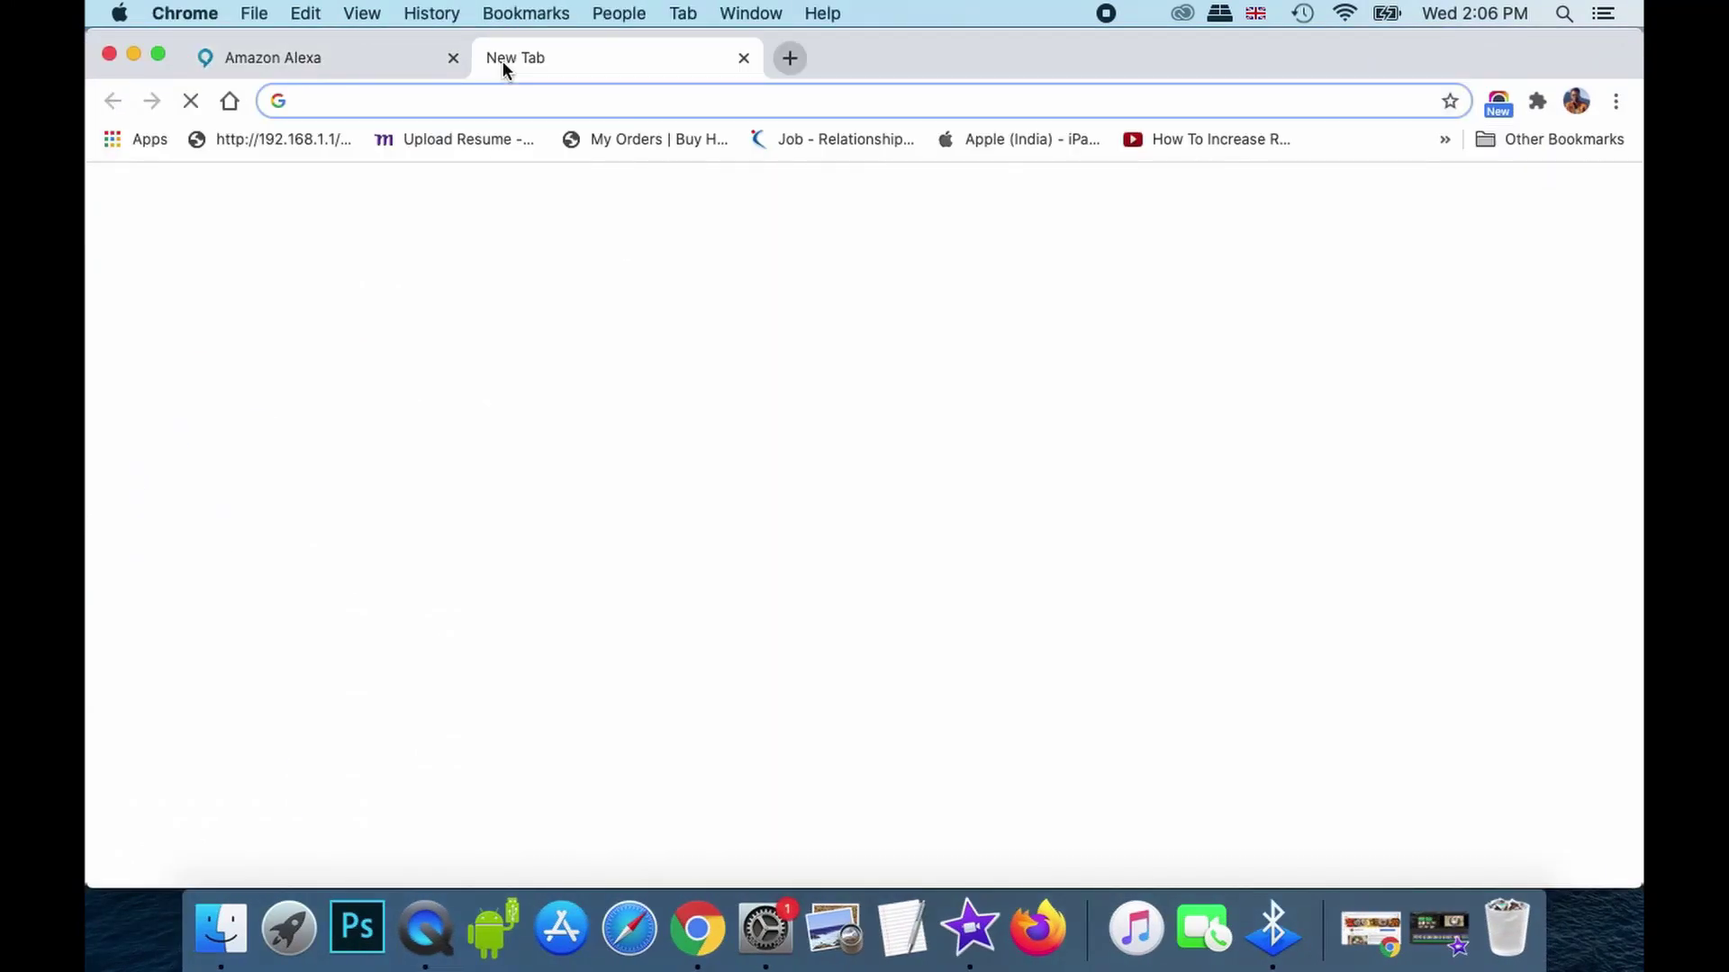
text(youtube.com)
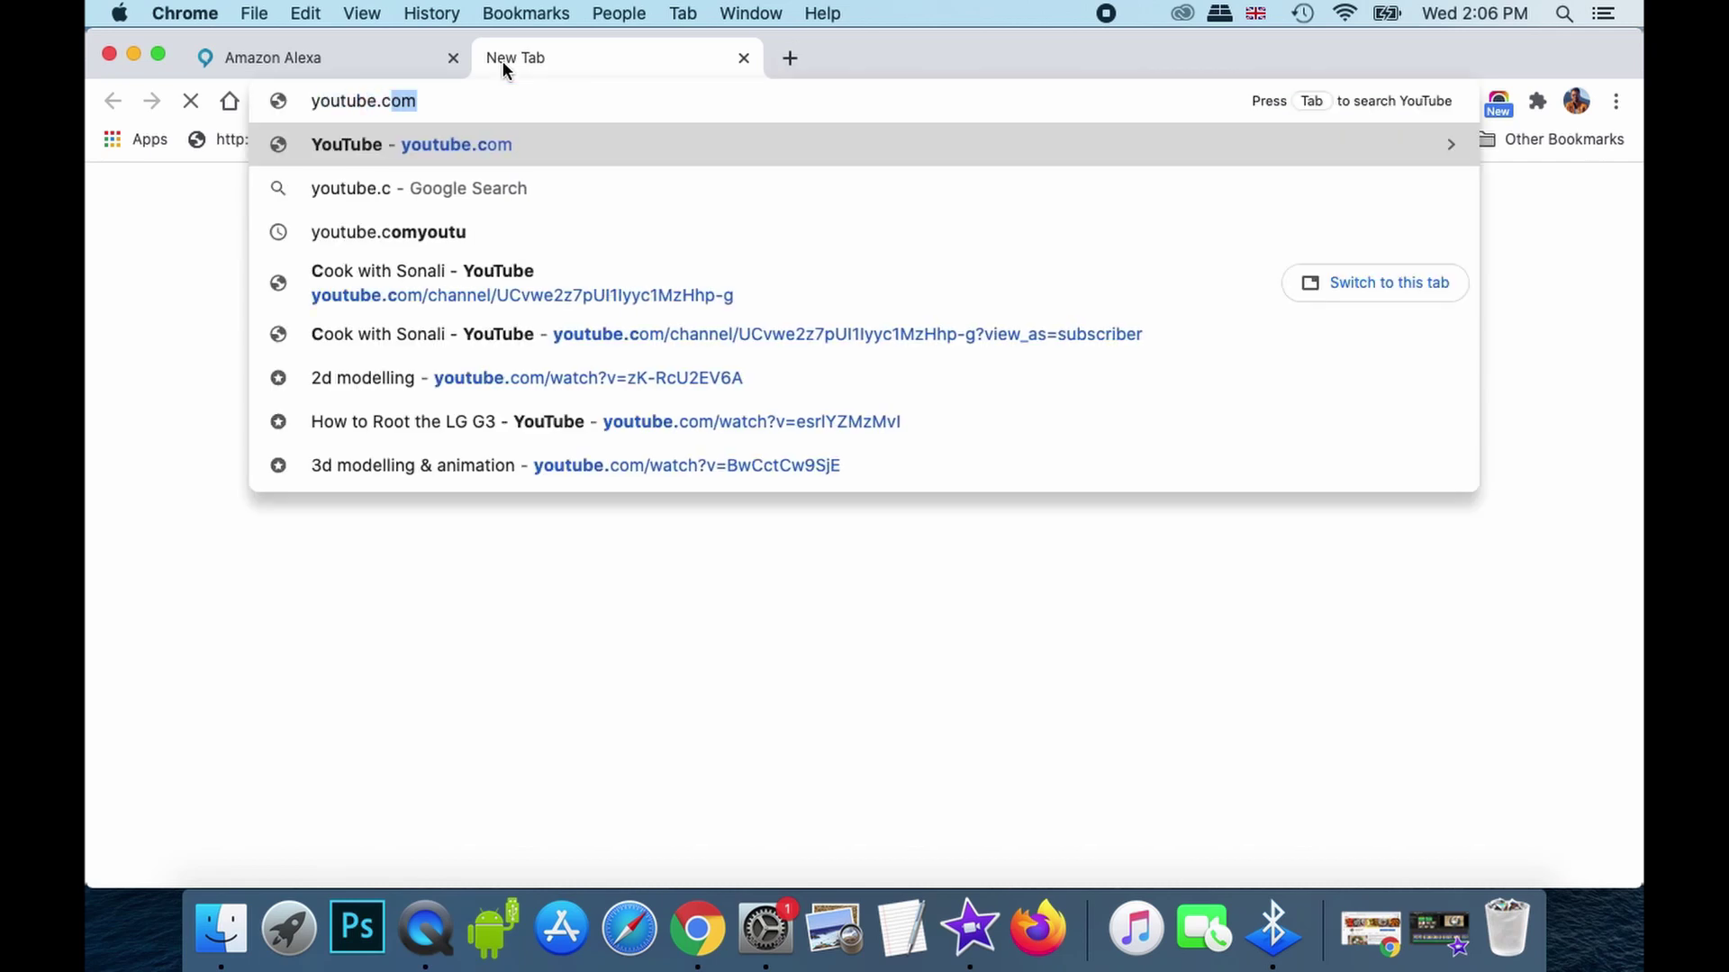
key(Return)
Step: Search YouTube for 'ncs'
click(1007, 158)
text(nc)
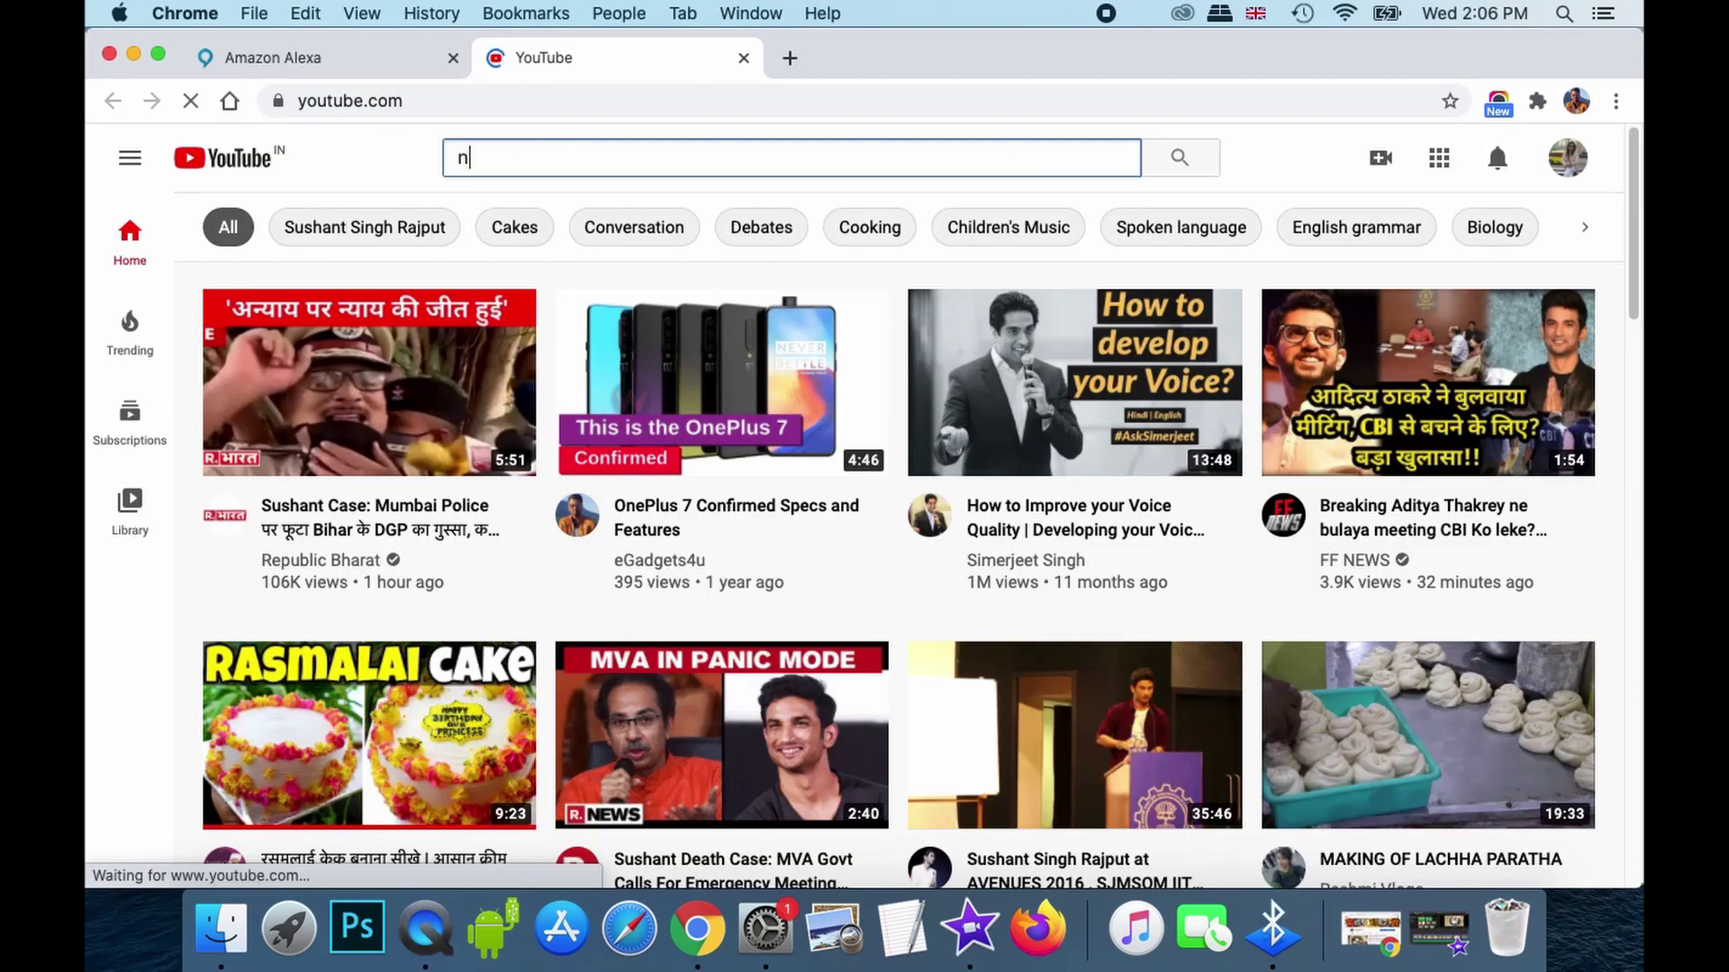
text(s)
key(Return)
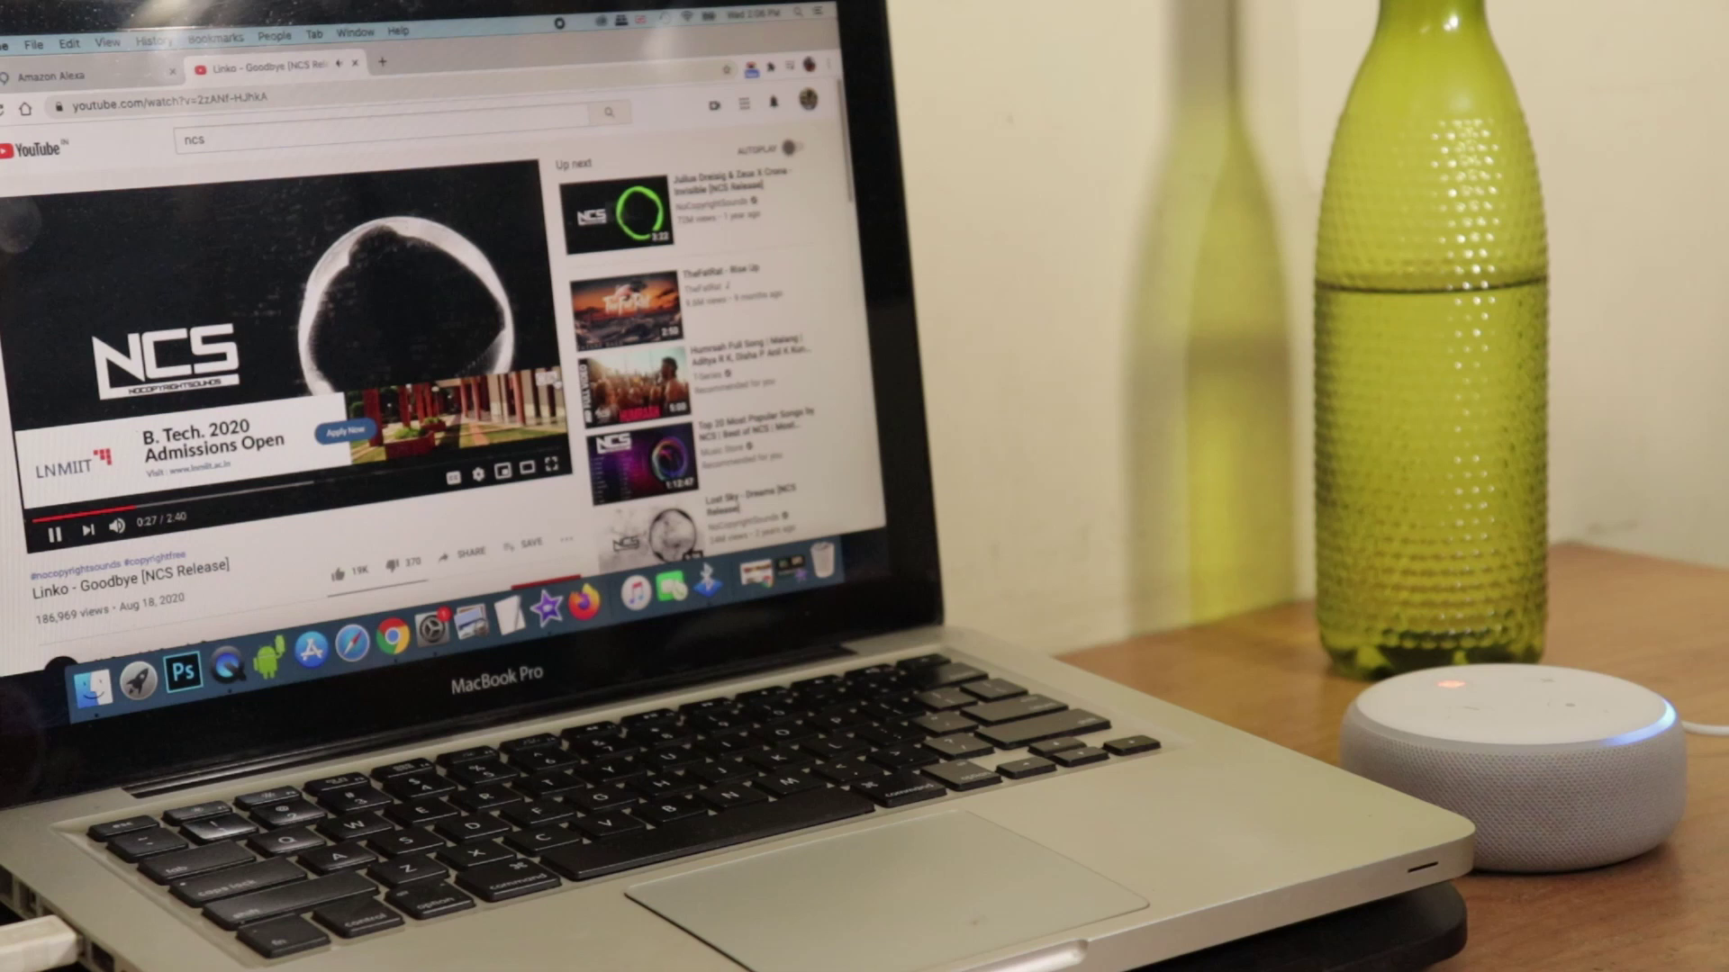
Step: Skip Linko - Goodbye ahead to 1:46, then on to about 1:57
mouse_move(171, 520)
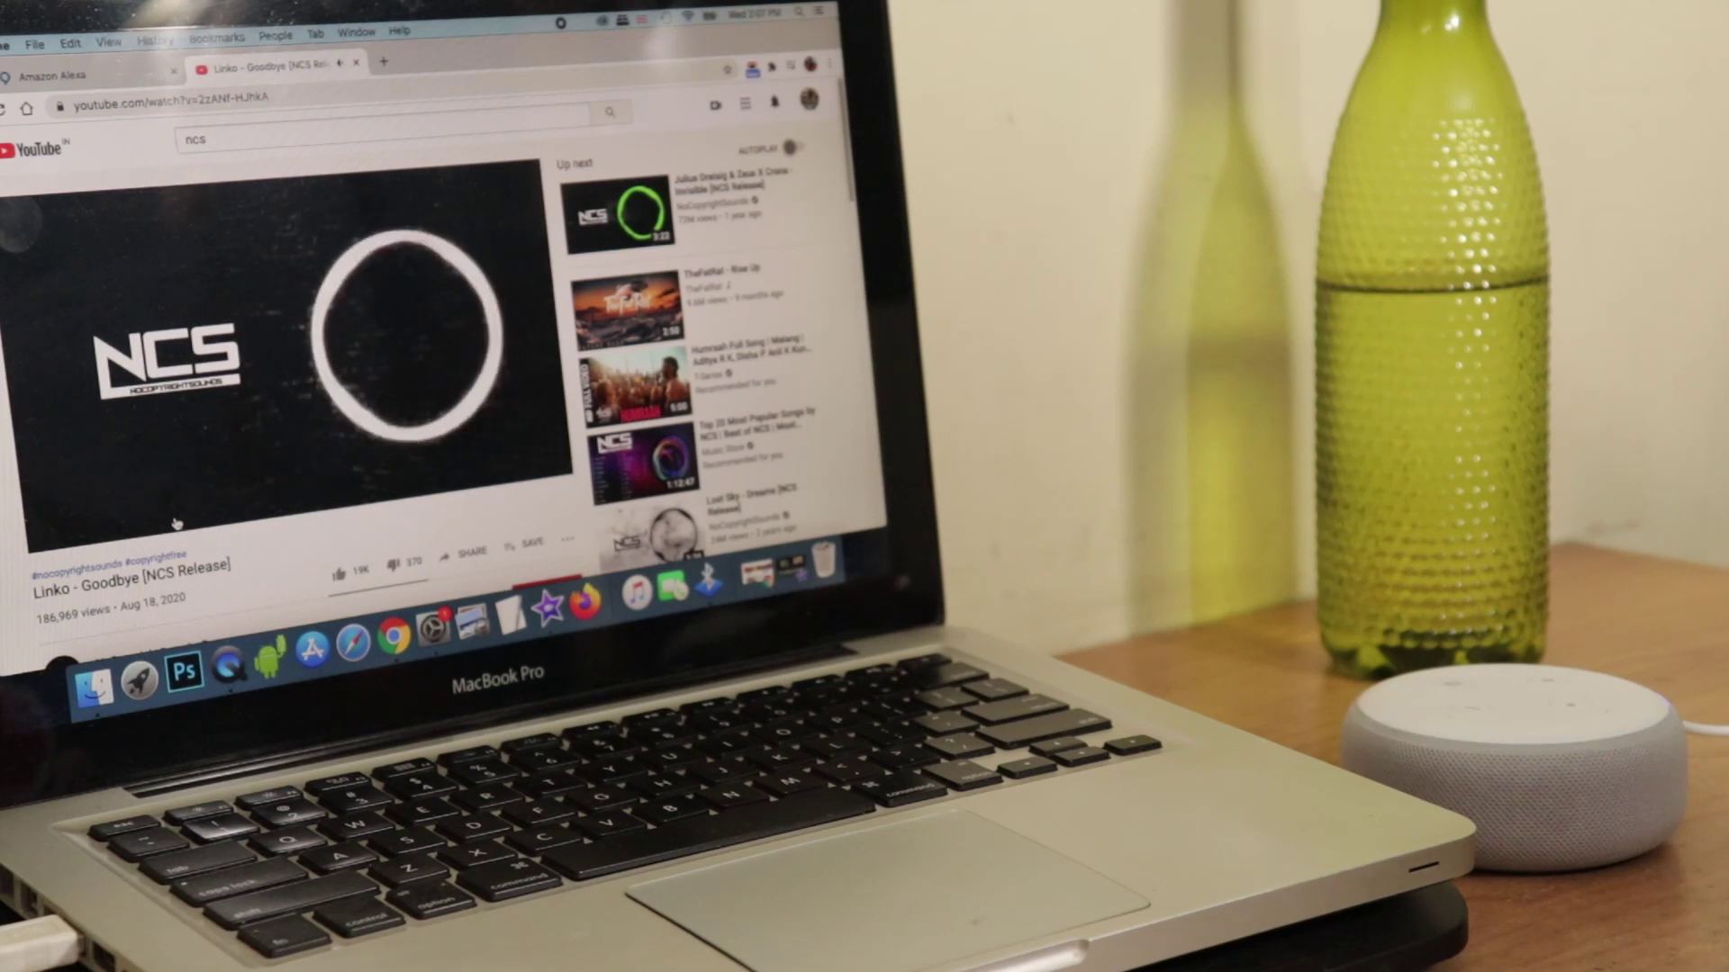
mouse_move(177, 527)
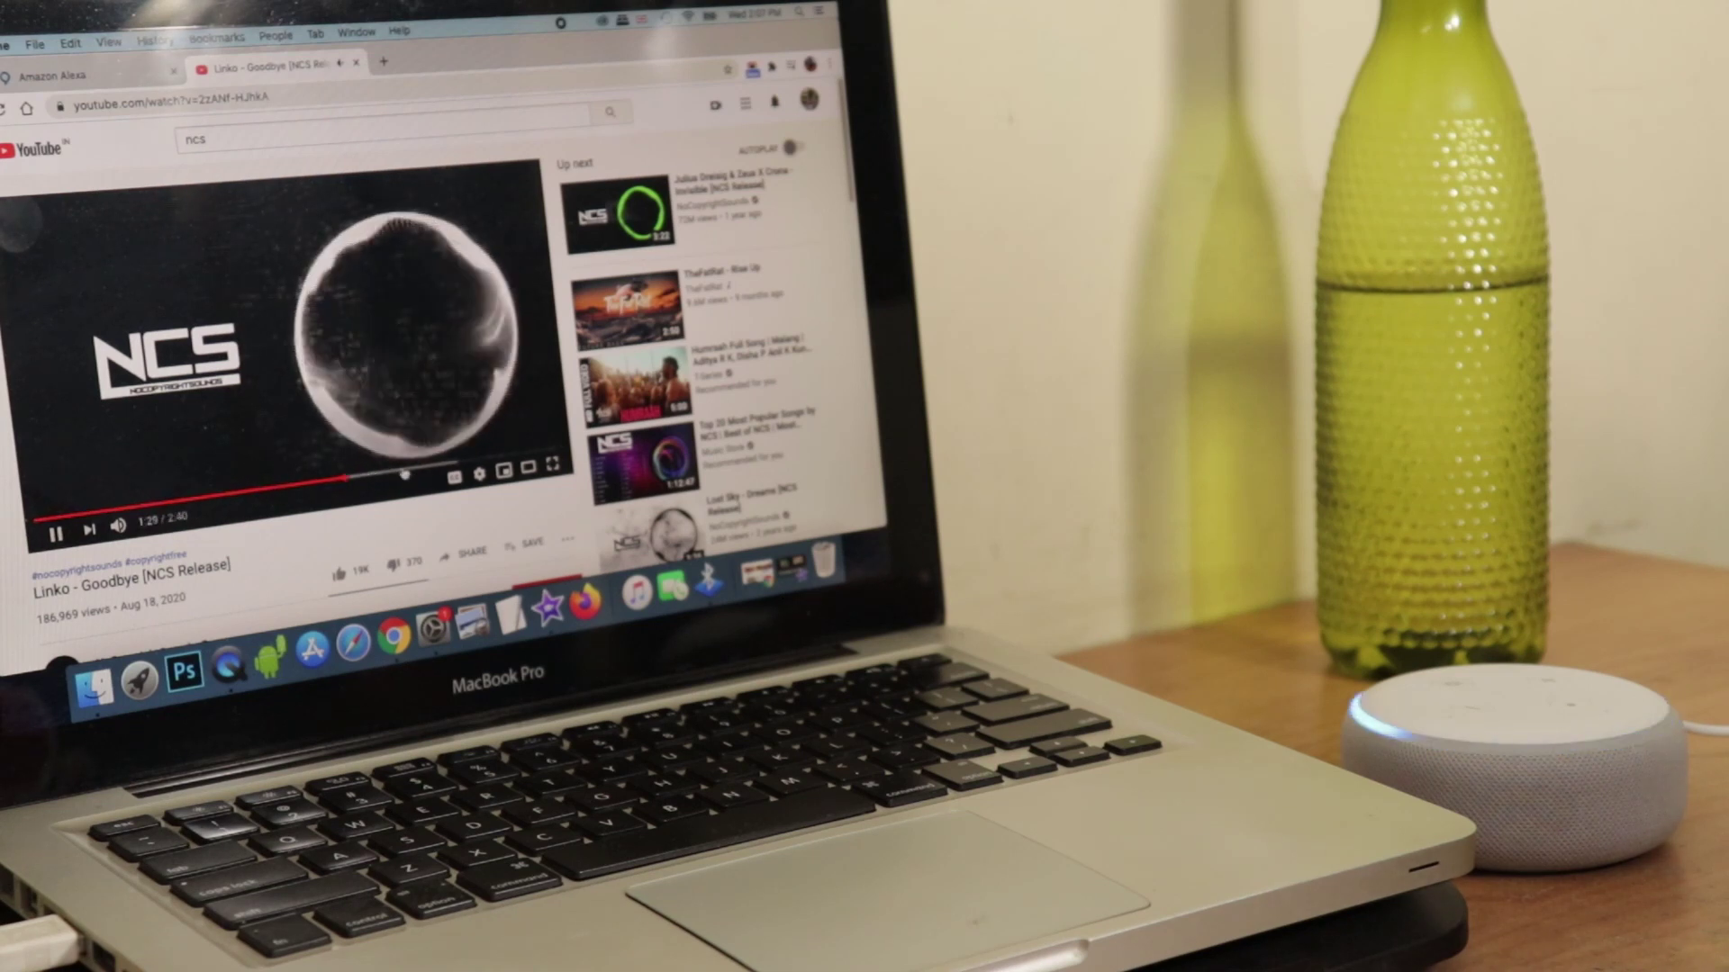
click(402, 476)
click(436, 469)
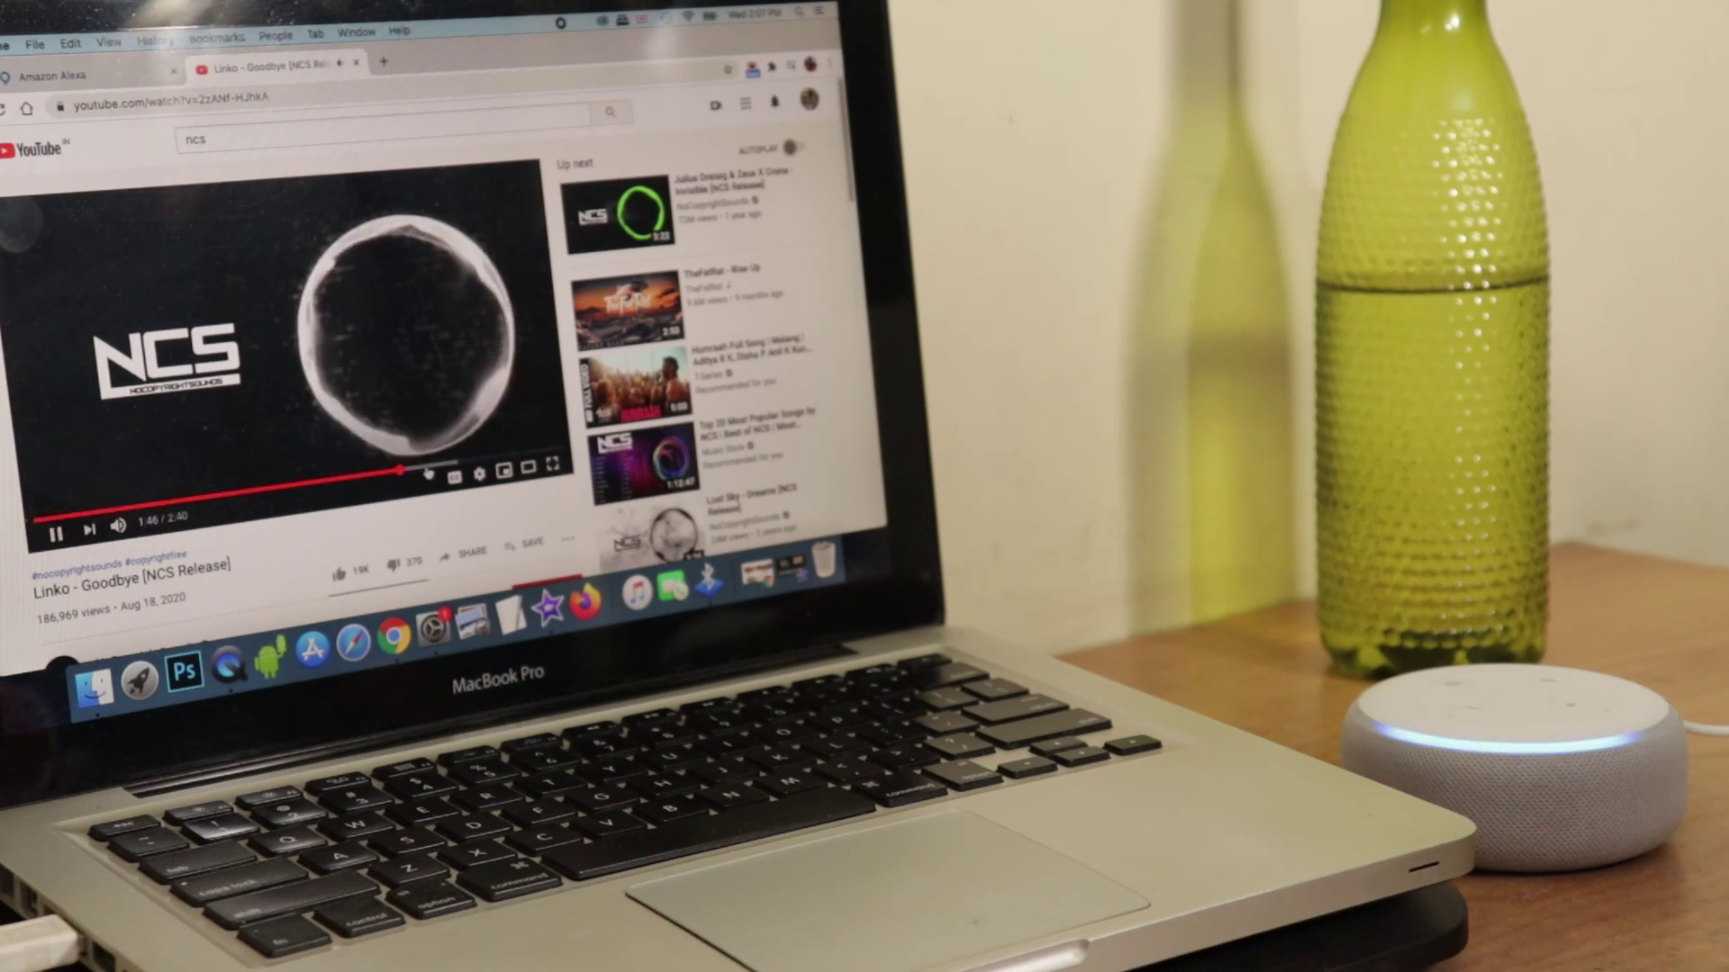